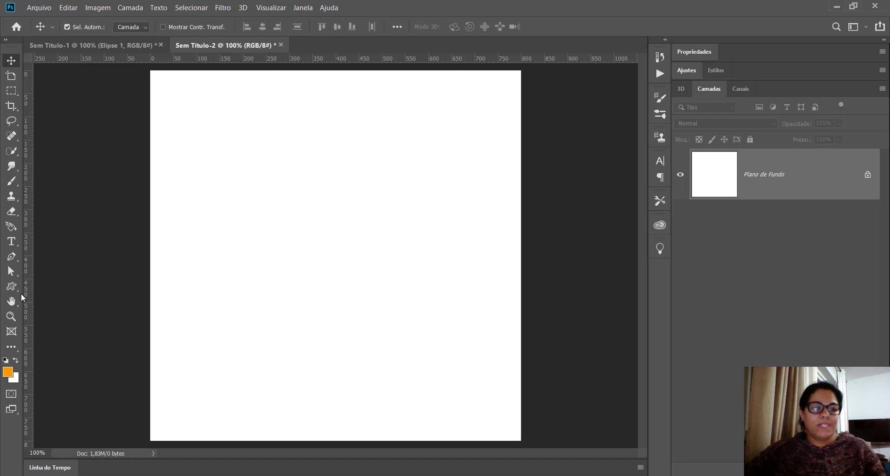
Step: Activate the Custom Shape tool and browse through its library of available shapes
left_click(12, 286)
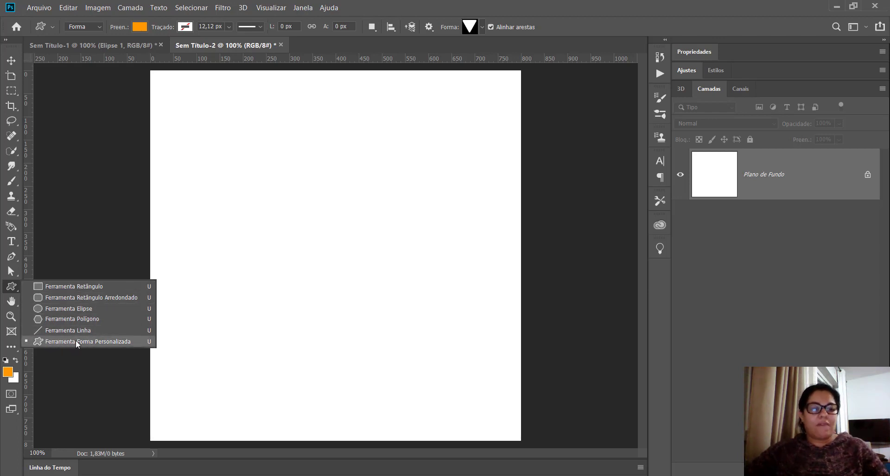
left_click(108, 341)
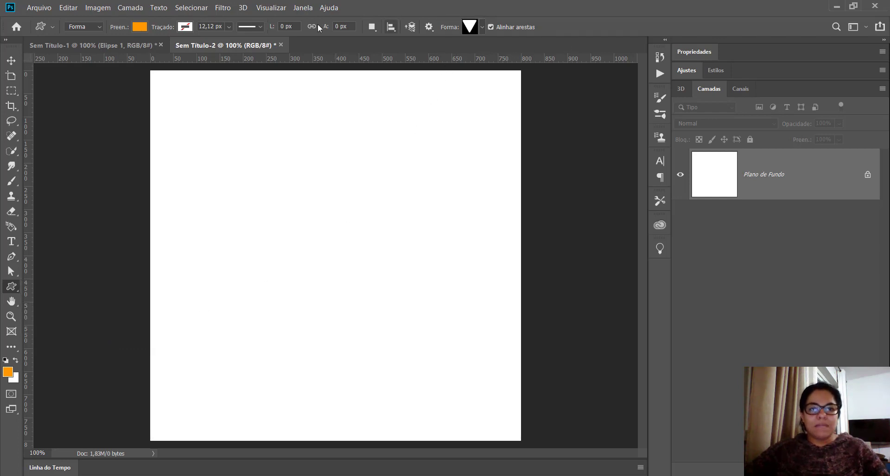
left_click(482, 28)
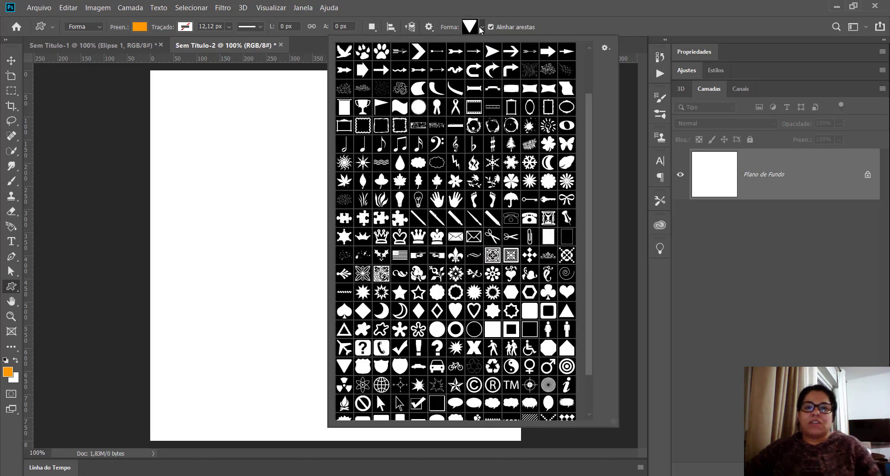
scroll(587, 123, "down", 3)
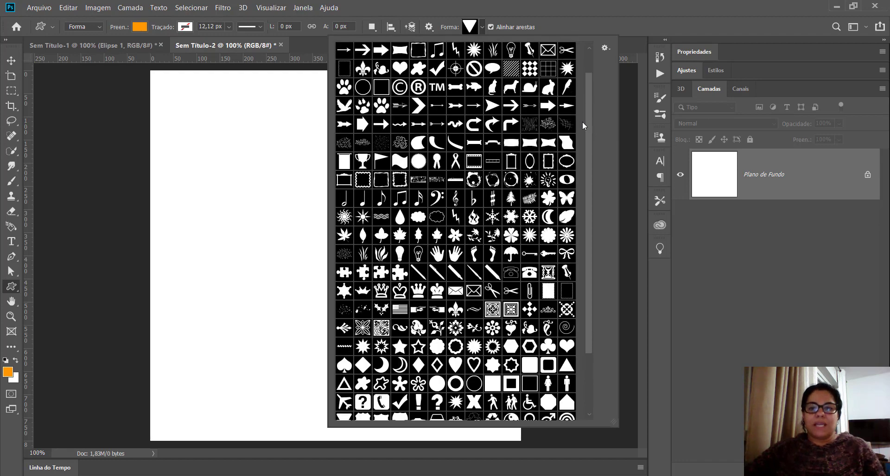
left_click_drag(591, 152, 587, 62)
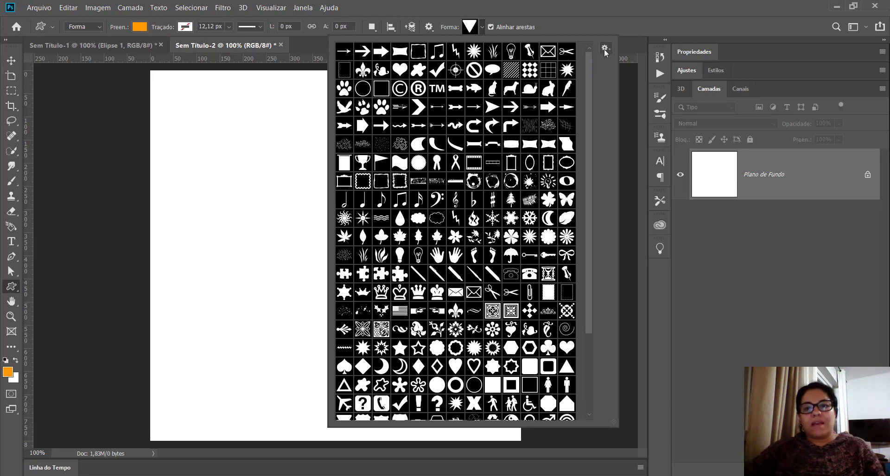
Step: Try to append the complete Tudo shape set to the custom shape library
left_click(604, 49)
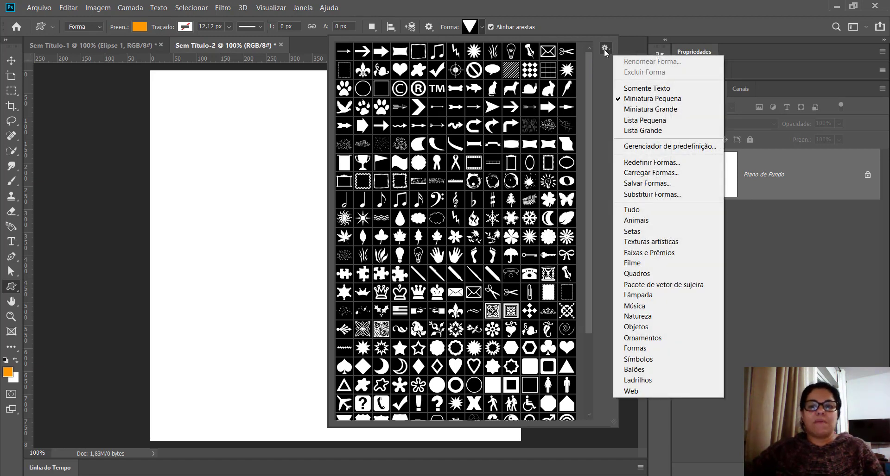
left_click(596, 74)
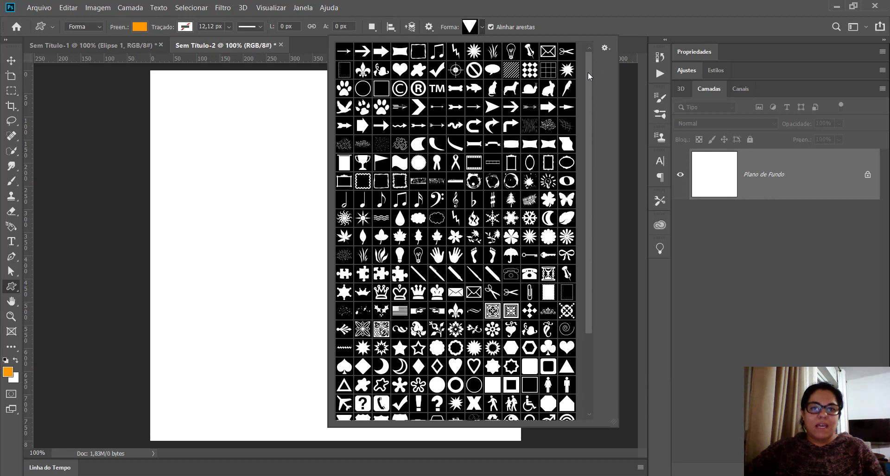
left_click(608, 48)
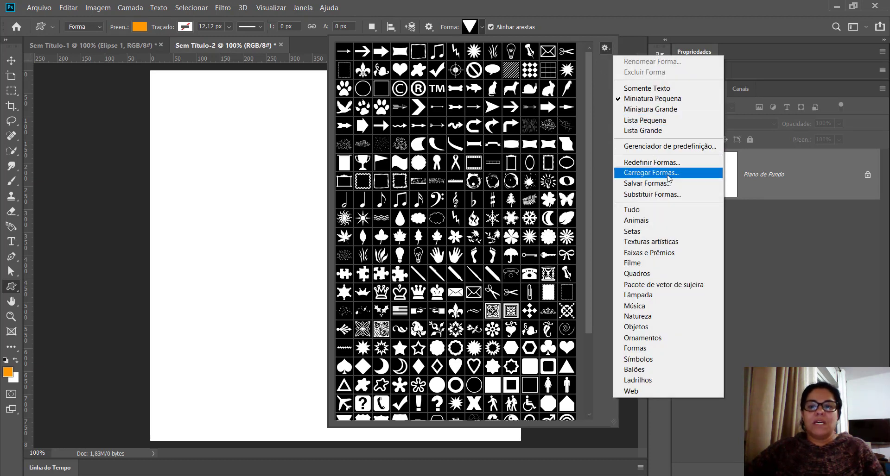
left_click(661, 215)
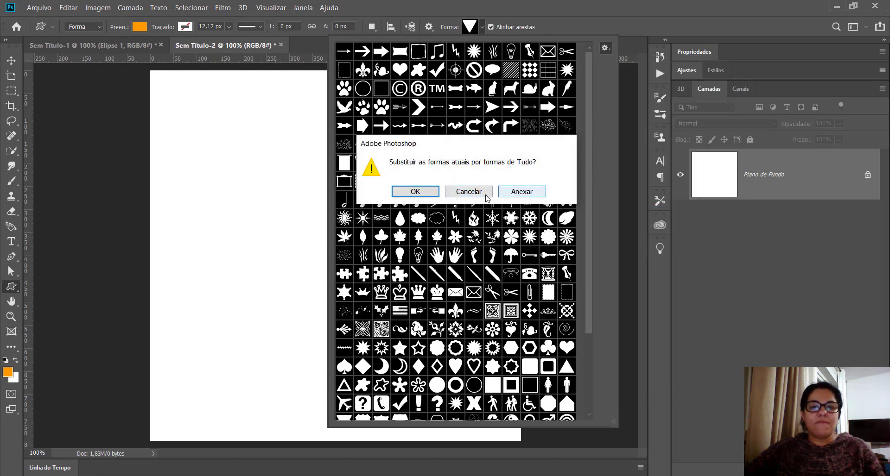
left_click(533, 191)
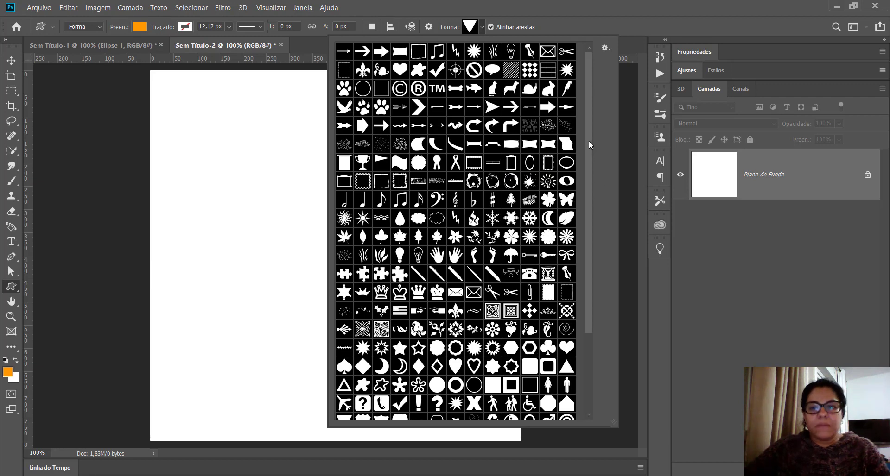
Step: Draw an orange outlined starburst custom shape about 487 × 446 px on the canvas and delete it again
left_click_drag(588, 145, 599, 259)
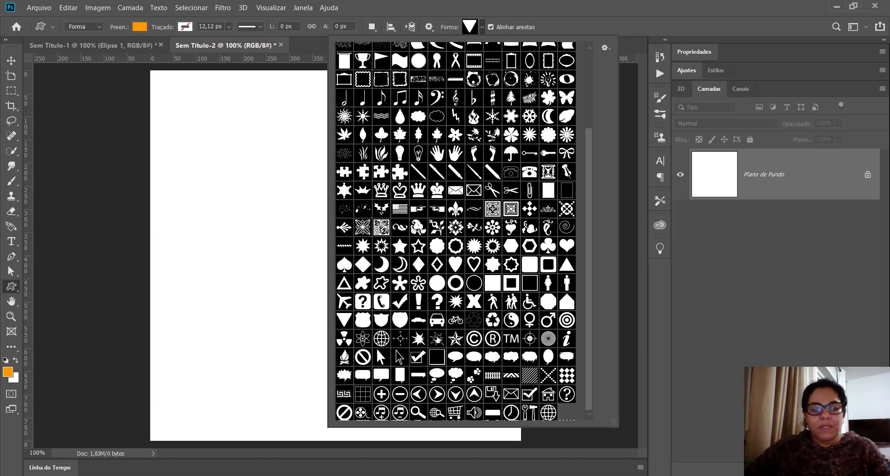
left_click(437, 339)
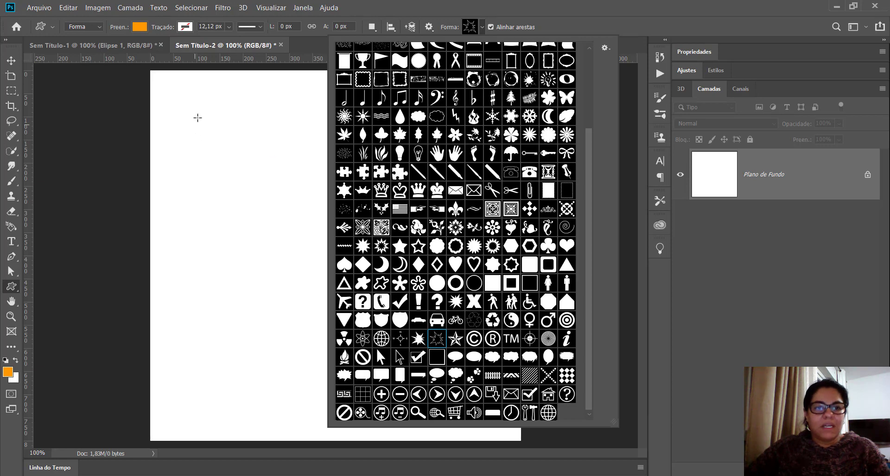
left_click_drag(199, 116, 427, 320)
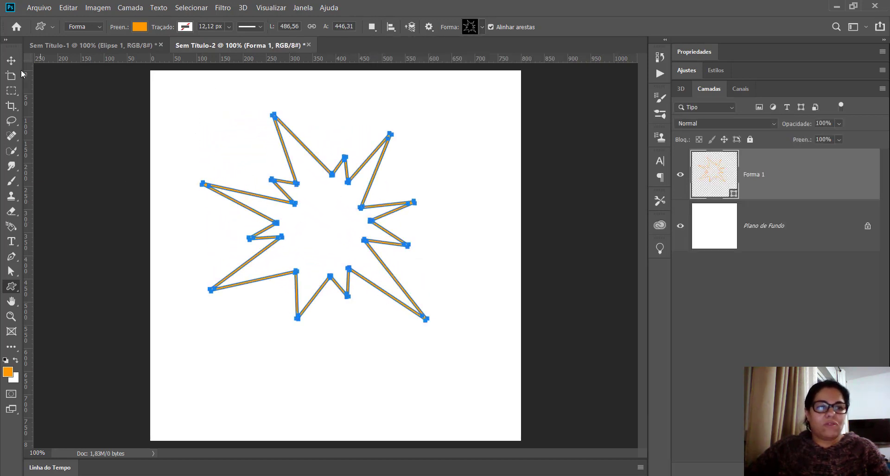
left_click(11, 61)
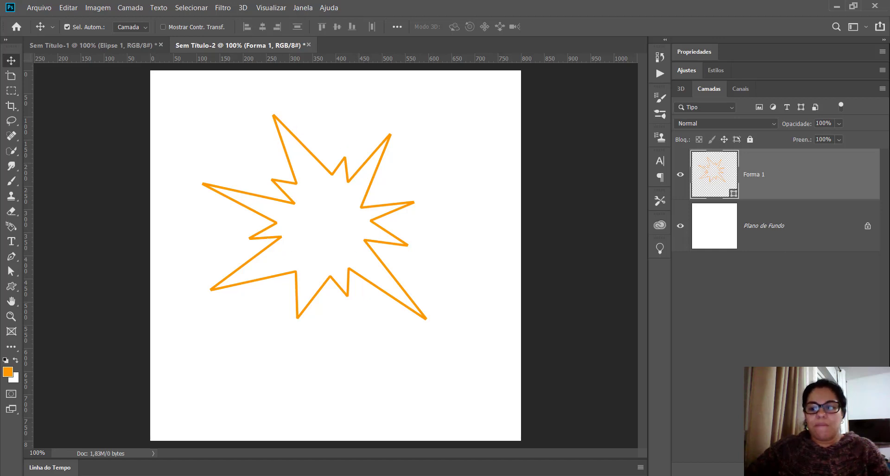
key("Delete")
left_click(430, 197)
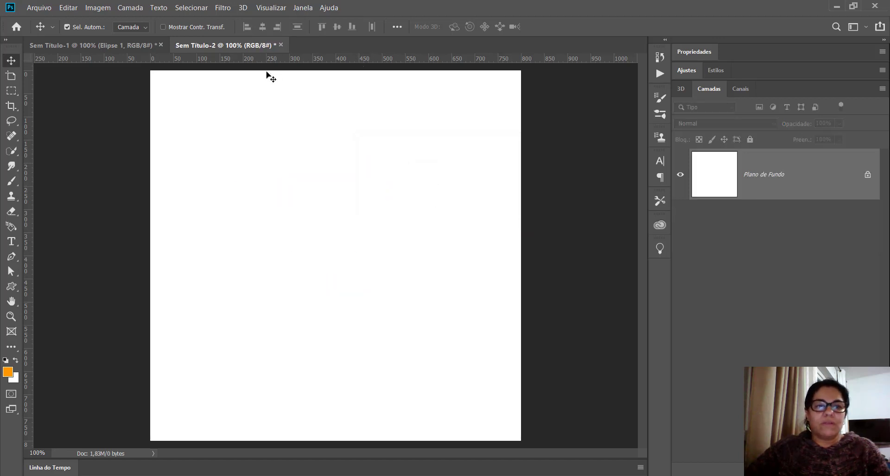
Step: Choose the rounded, downward-pointing triangle Sinal 3 as the custom shape to draw
left_click(11, 287)
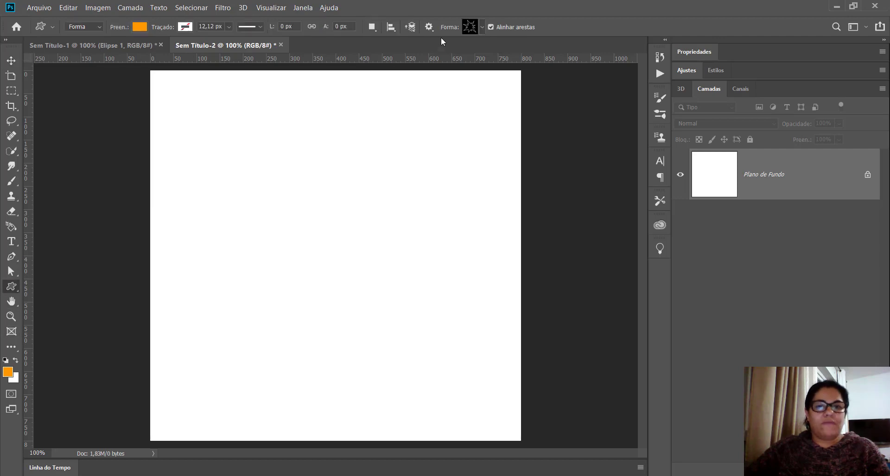
left_click(482, 26)
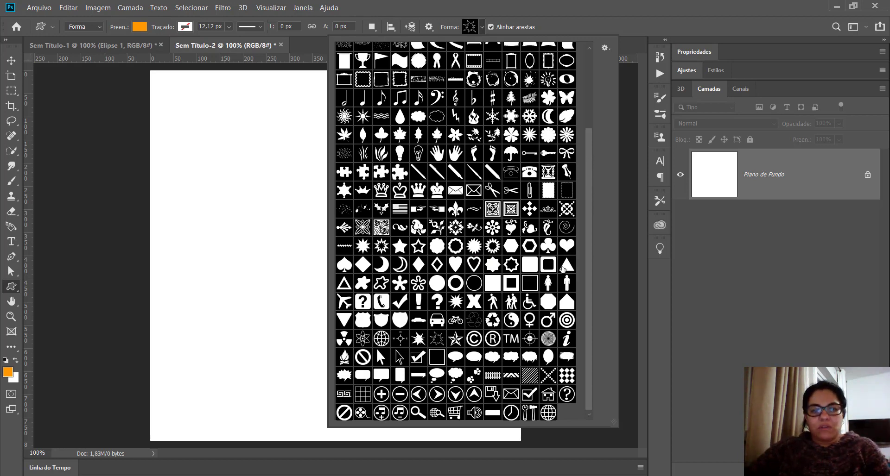
left_click(562, 267)
left_click(344, 321)
left_click(344, 302)
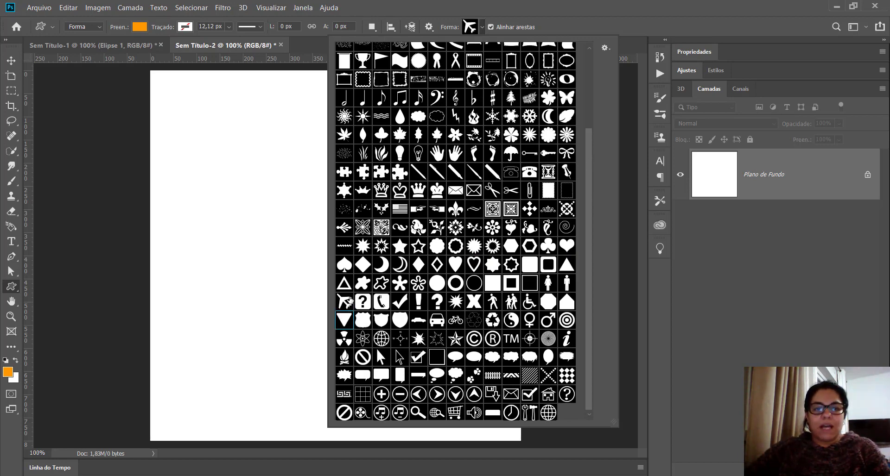
left_click(344, 319)
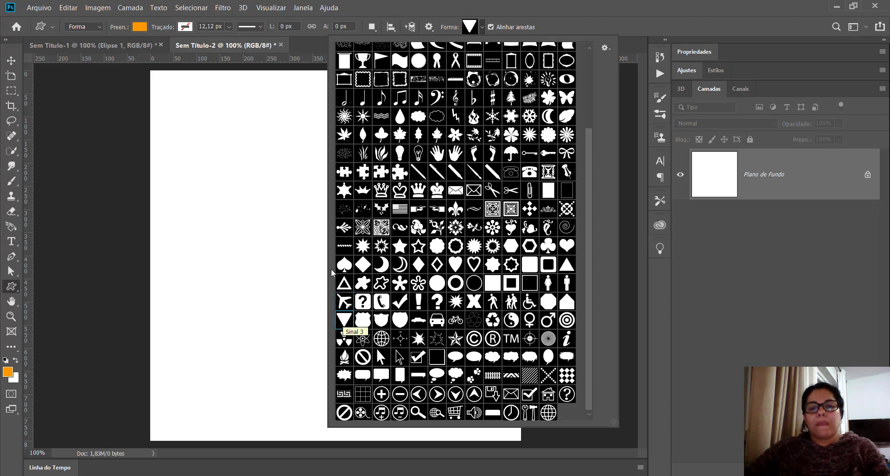
left_click_drag(588, 145, 580, 60)
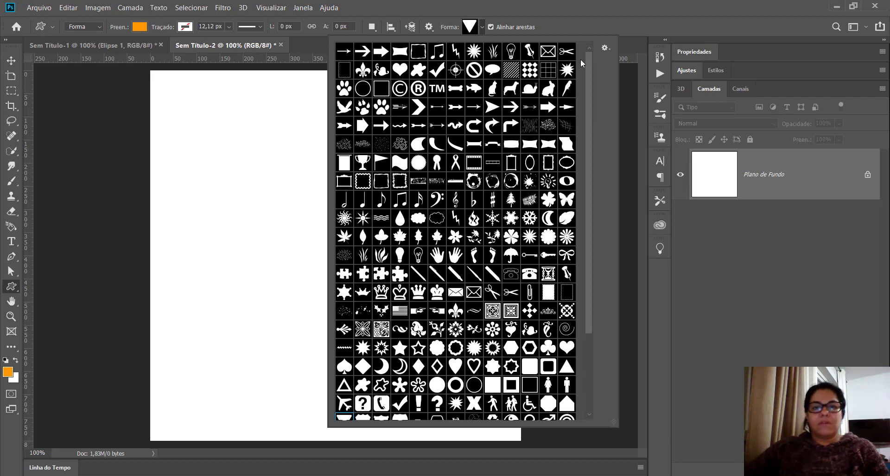
scroll(586, 79, "down", 5)
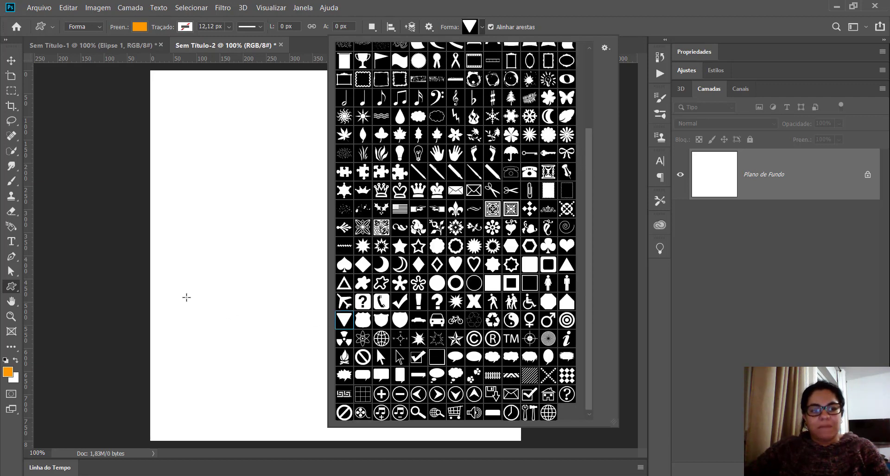
Step: Draw an orange Sinal 3 triangle about 556 × 555 px and move it to around the middle of the canvas
left_click(231, 109)
left_click_drag(228, 100, 485, 358)
left_click(11, 60)
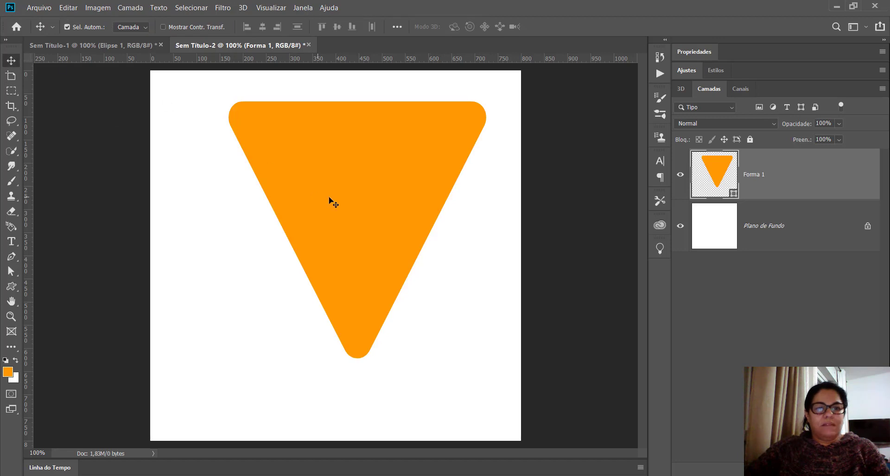
left_click_drag(330, 201, 346, 191)
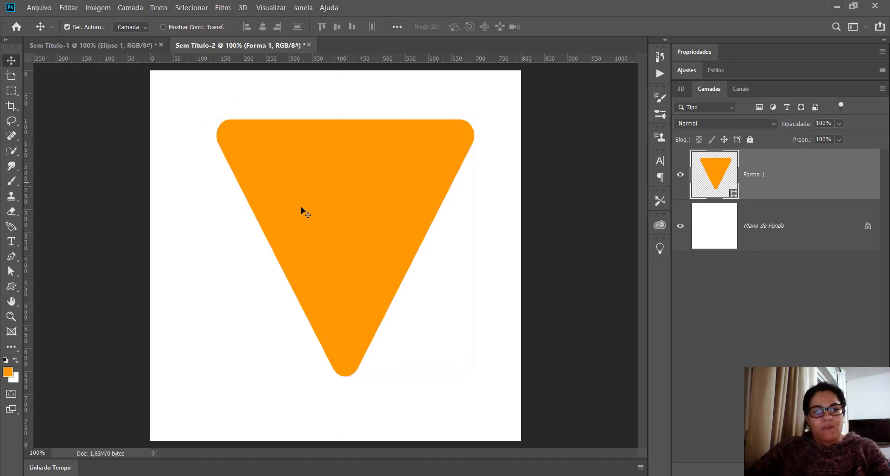
Step: Review the Pen and path selection tool variants and activate the Direct Selection tool
left_click(12, 273)
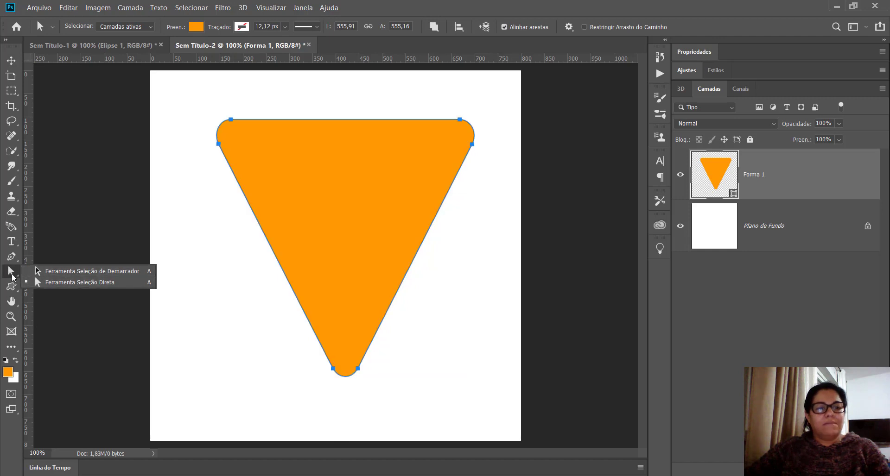
left_click(12, 258)
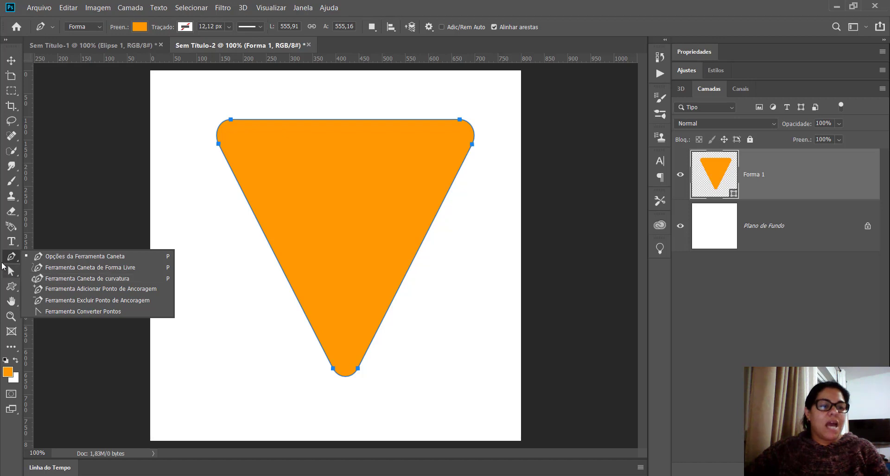
left_click(10, 274)
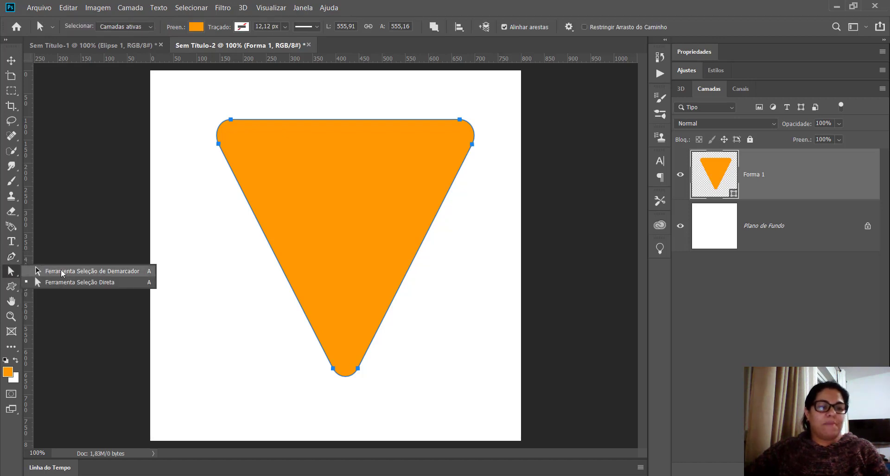
left_click(62, 273)
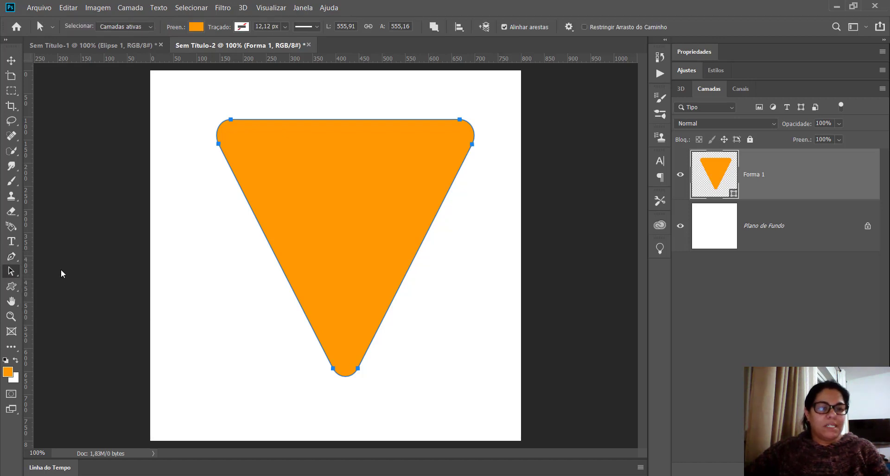
left_click(10, 274)
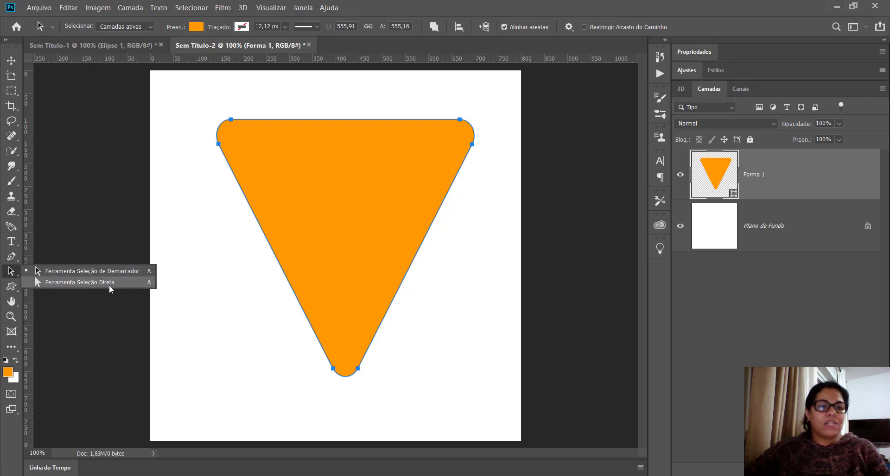
left_click(63, 287)
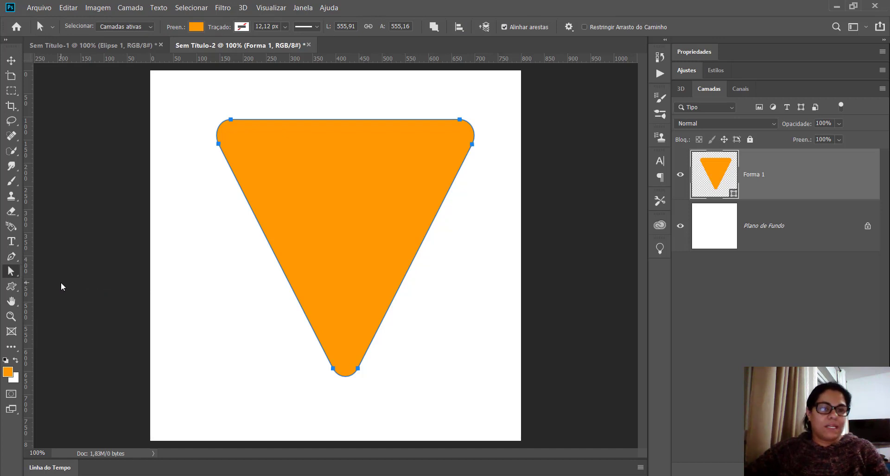
Step: Select the triangle's upper-right anchor point and pull its inner direction handle down and inward to bend the top edge into a curve
left_click(273, 101)
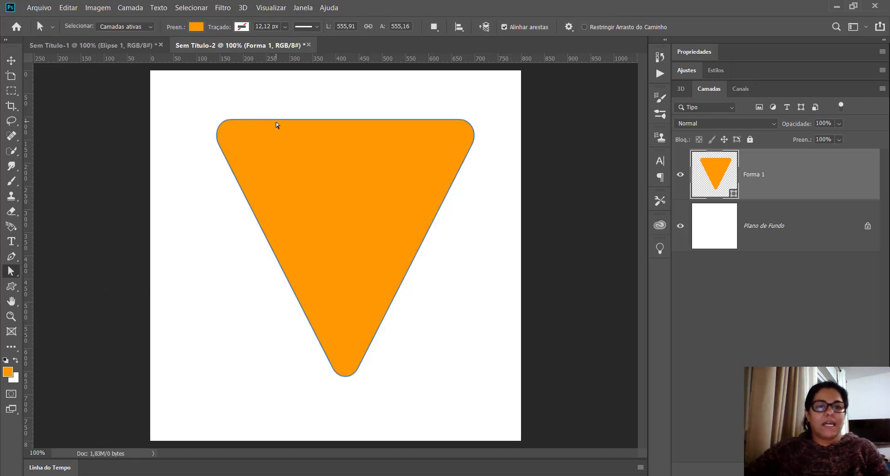
left_click(359, 121)
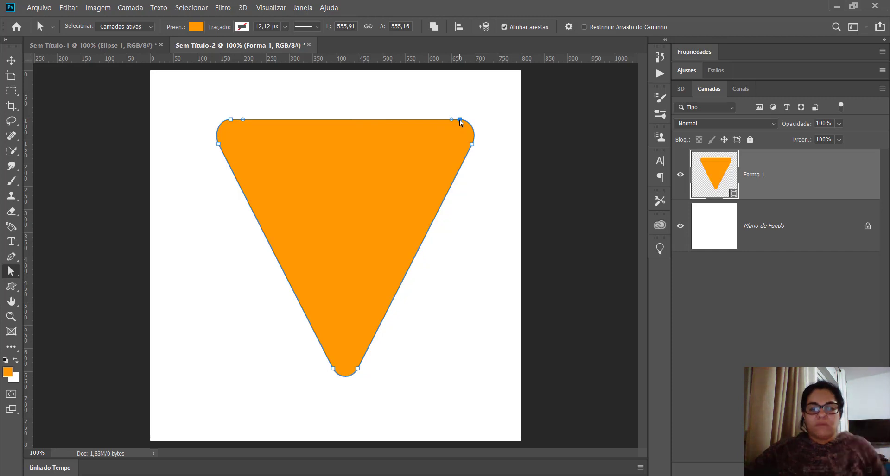
key("ctrl+plus")
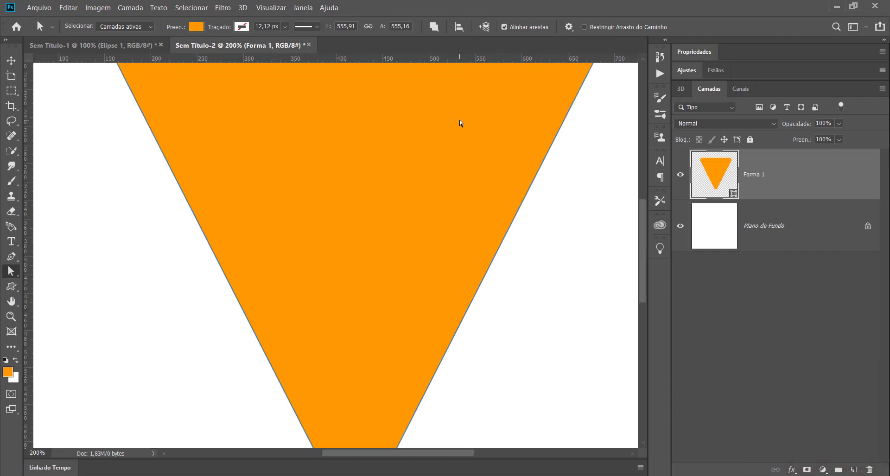
left_click_drag(513, 167, 448, 241)
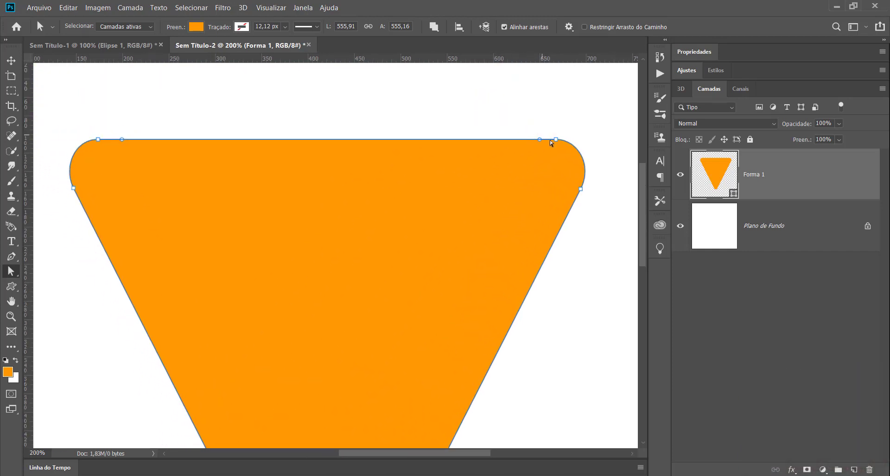
left_click(556, 140)
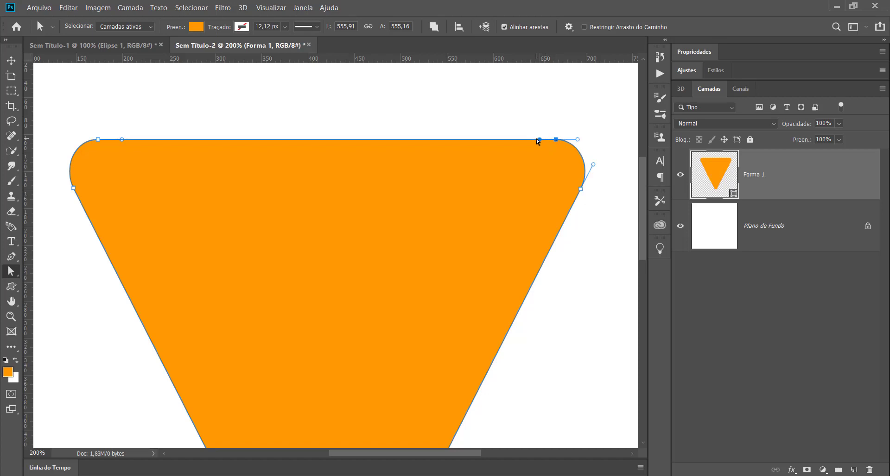
left_click_drag(538, 141, 497, 196)
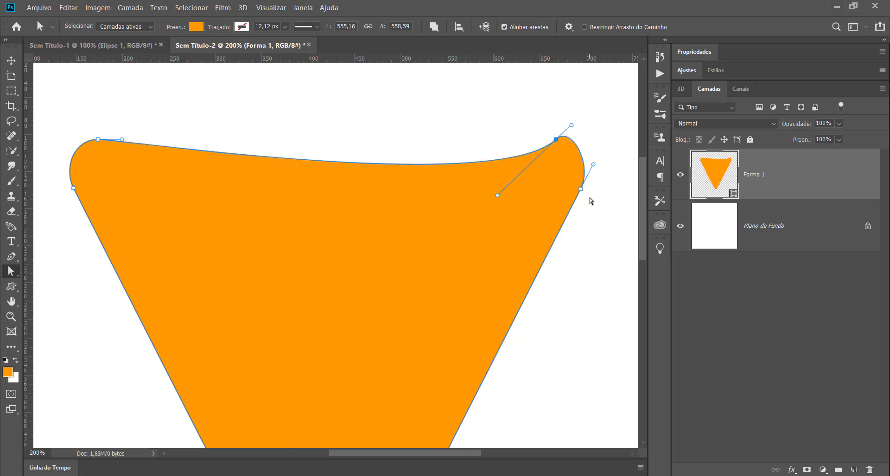
Step: Undo the last direction-handle change on the top edge and deselect the triangle's path
key("ctrl+z")
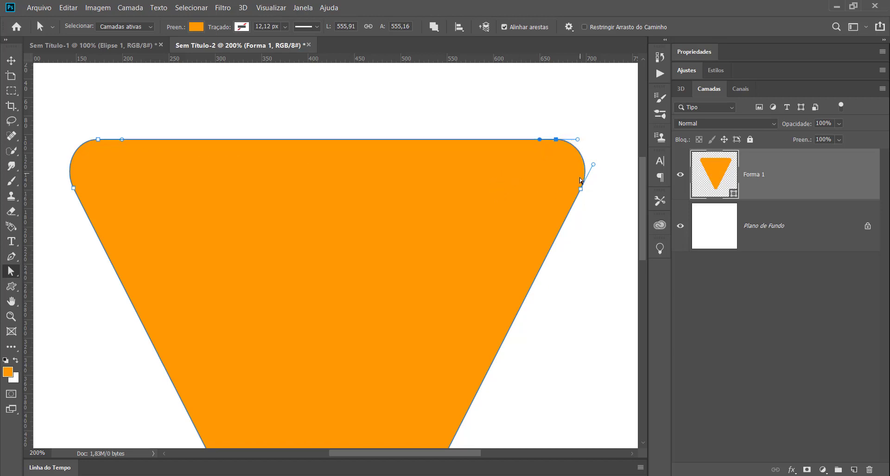
left_click(537, 158)
left_click(542, 122)
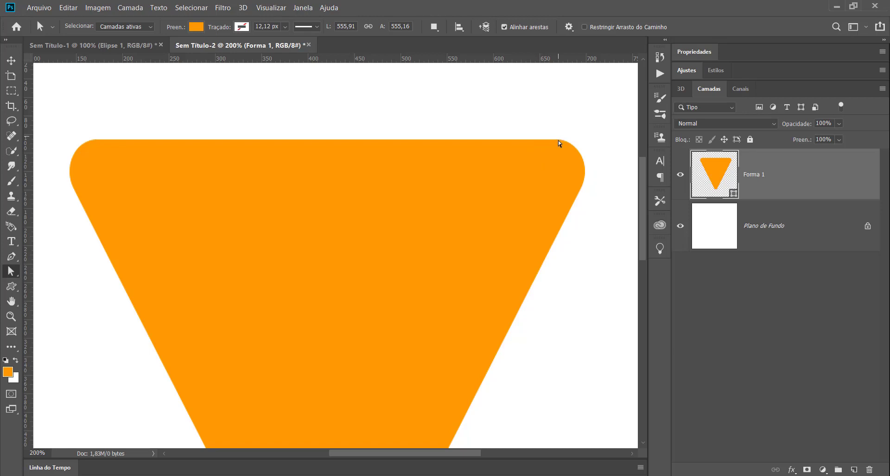
Step: Raise the anchor points at both ends of the triangle's top edge until the shape is about 610 px tall
left_click(556, 141)
left_click_drag(556, 141, 551, 97)
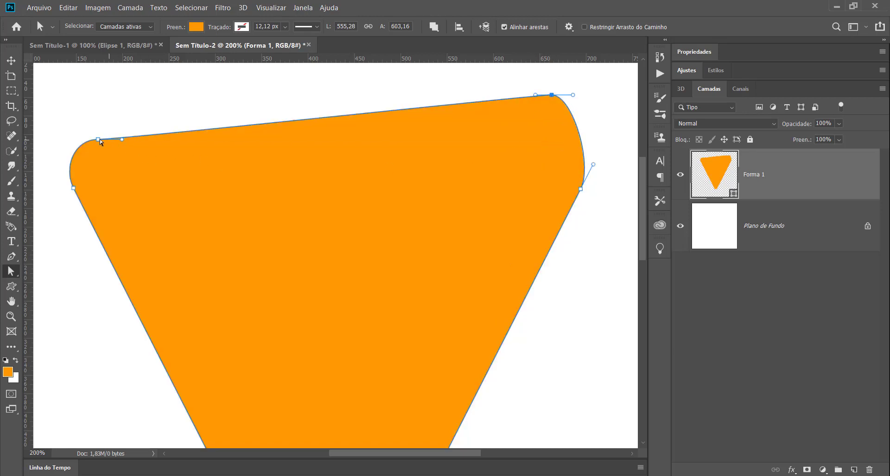
left_click_drag(98, 139, 102, 92)
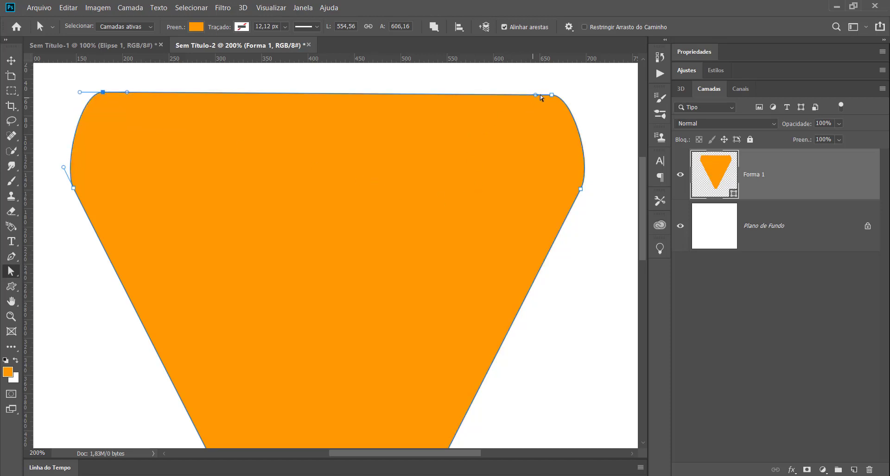
left_click_drag(551, 95, 552, 90)
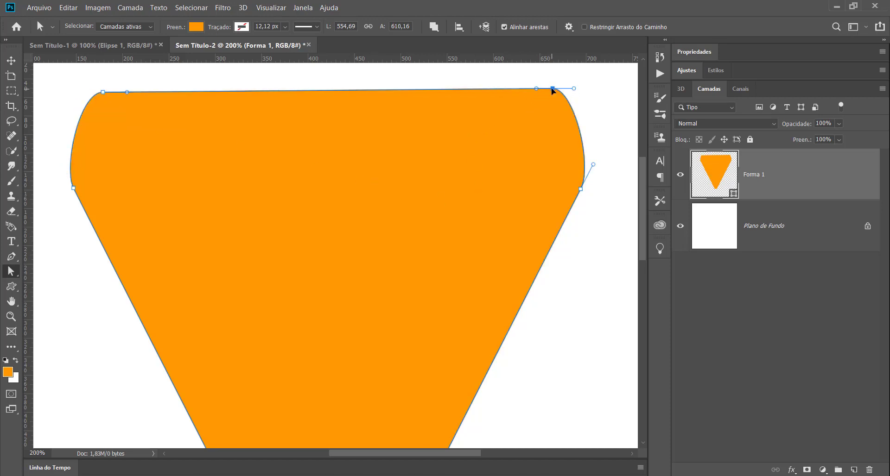
Step: Try to distort the upper-right corner by stretching and tilting its direction handles and moving the corner's lower anchor point inward and down
key("ctrl+minus")
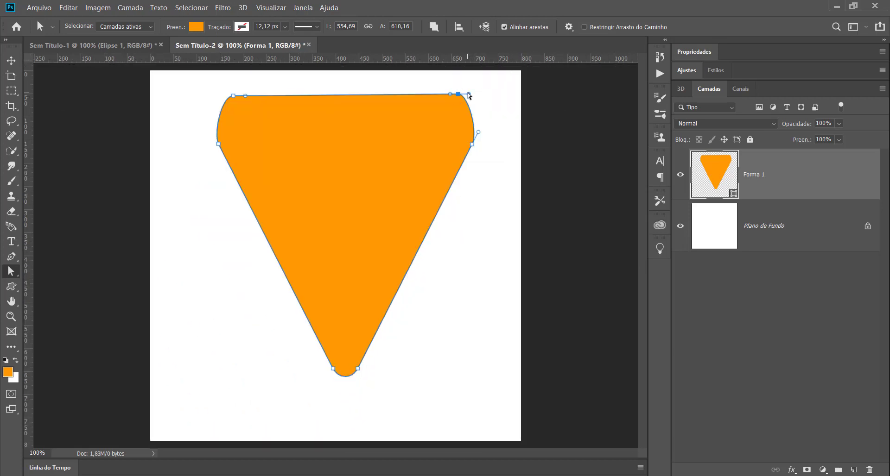
left_click_drag(469, 96, 518, 96)
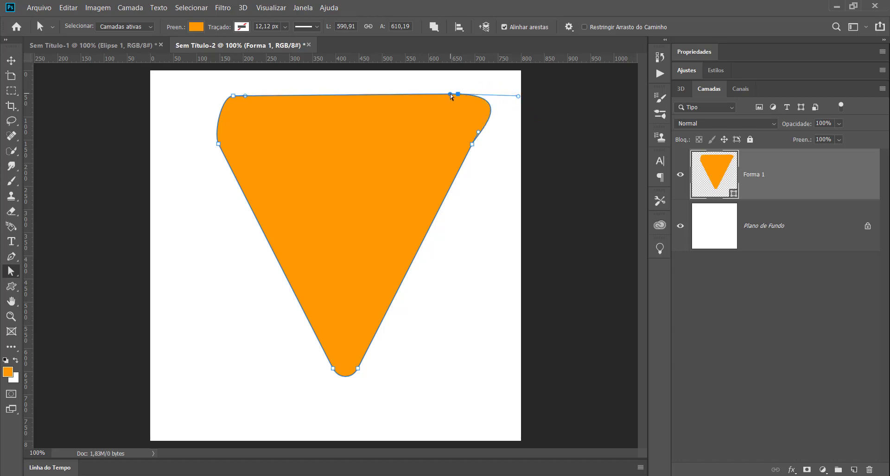
left_click_drag(452, 97, 439, 66)
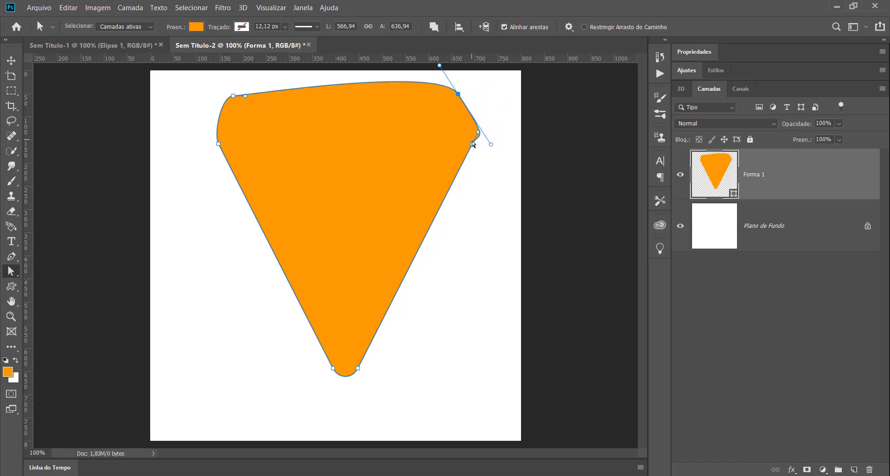
left_click_drag(472, 145, 392, 211)
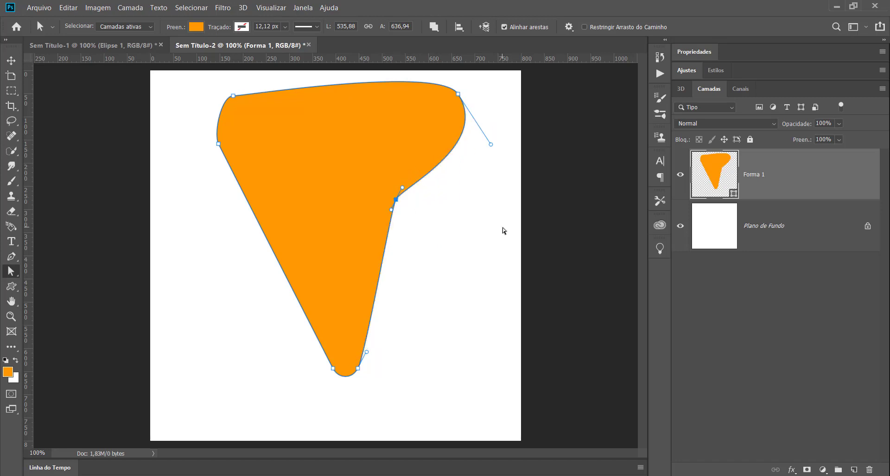
Step: Undo all the anchor point and direction handle changes back to the original rounded triangle
key("ctrl+z")
key("ctrl+z")
key("ctrl+z")
key("ctrl+z")
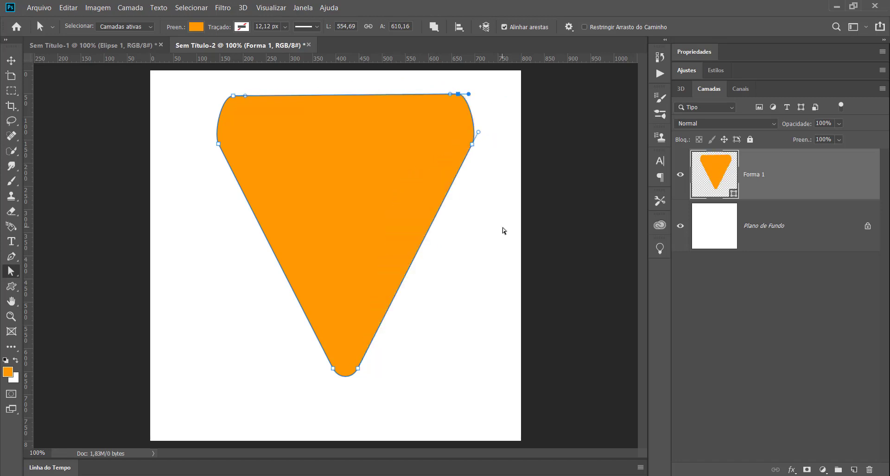
key("ctrl+z")
key("ctrl+z")
key("ctrl+z")
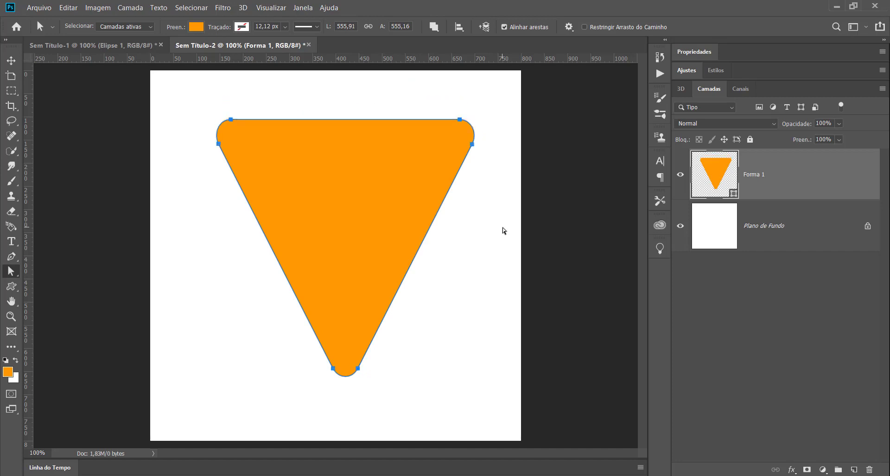
Step: Inspect the anchor points at the two ends of the triangle's top edge
left_click(503, 231)
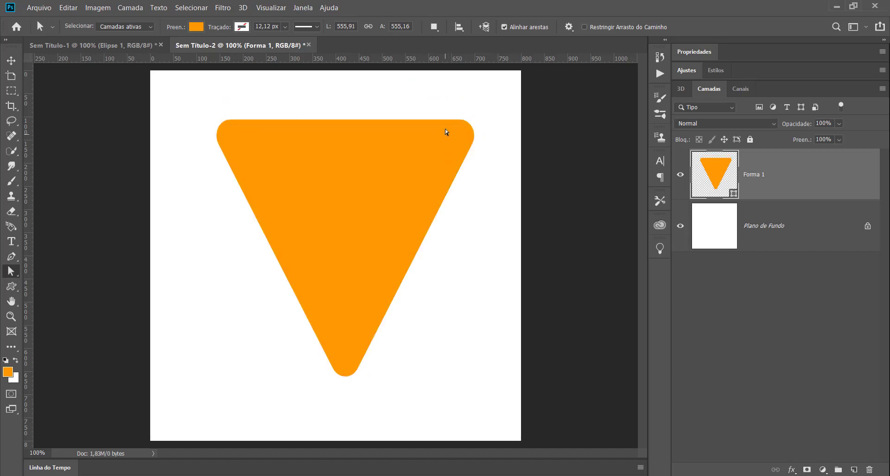
left_click(457, 122)
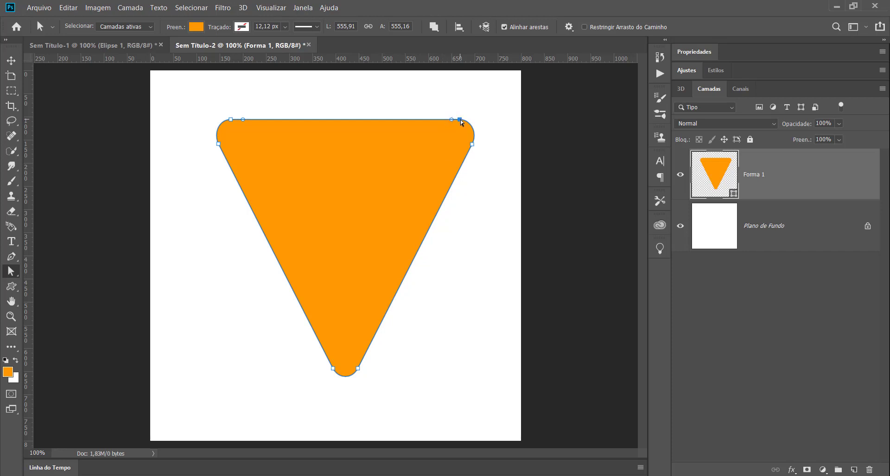
left_click(458, 120)
left_click(231, 119)
key("ctrl+plus")
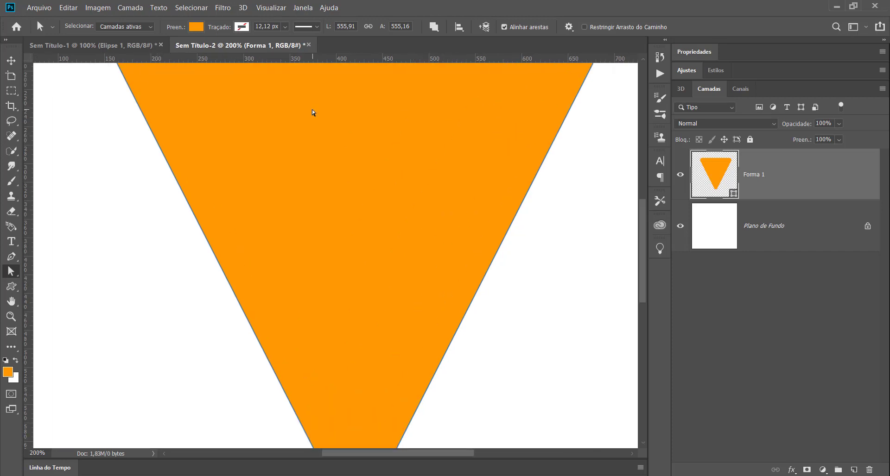
key("ctrl+minus")
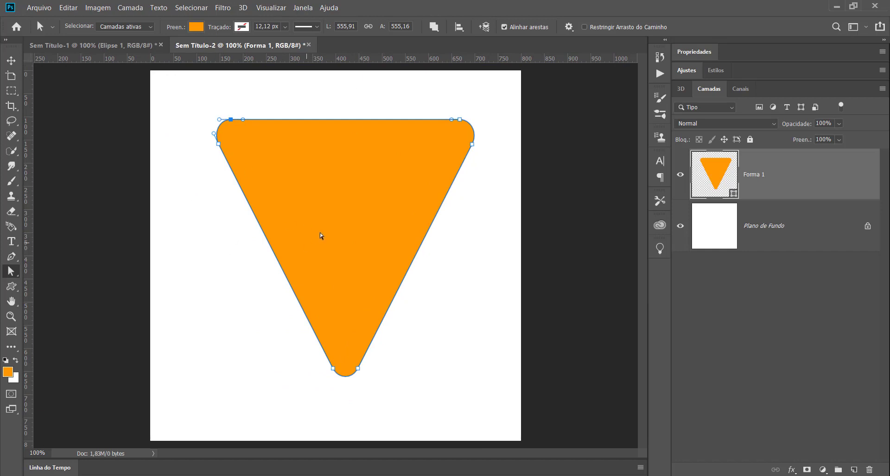
Step: Add an anchor point midway along the triangle's left edge and move it outward and down to bulge the edge
left_click(13, 256)
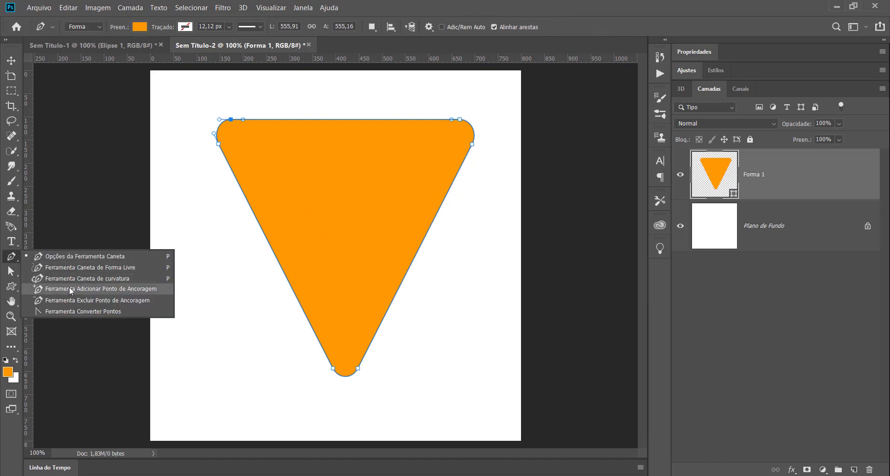
left_click(69, 287)
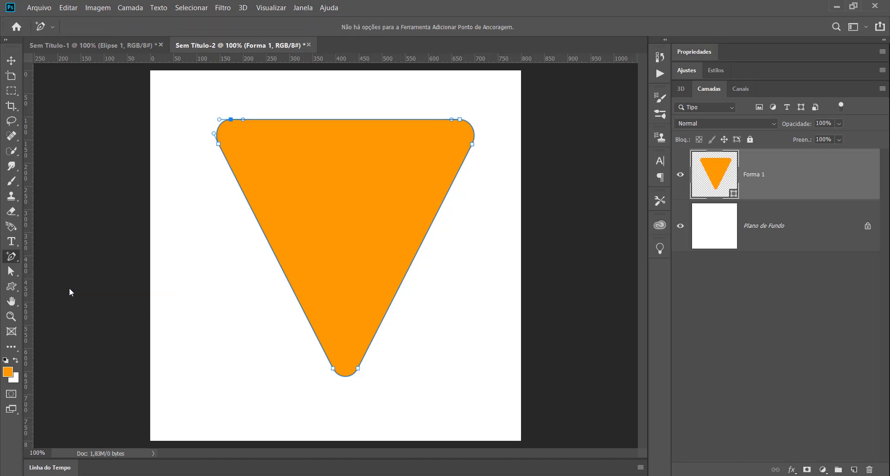
left_click(273, 251)
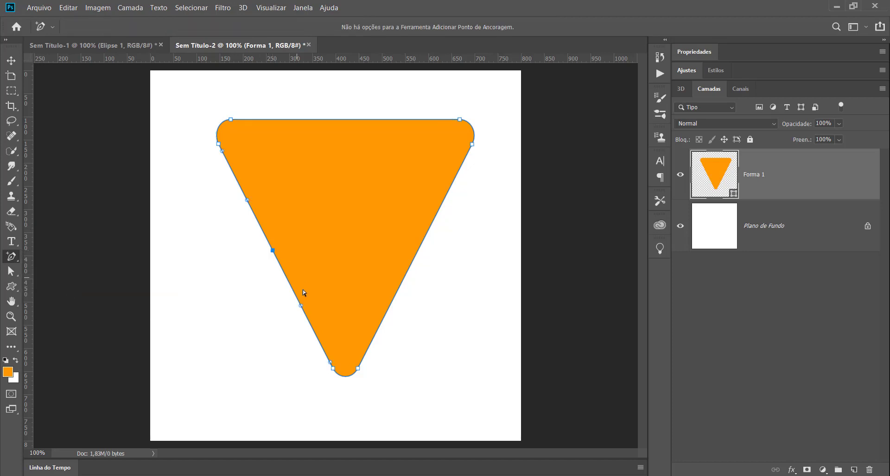
left_click(11, 272)
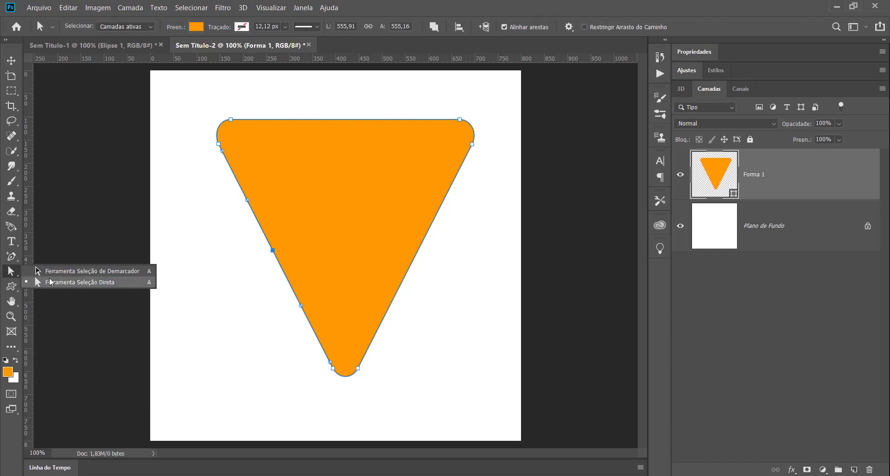
left_click(51, 283)
left_click_drag(273, 251, 229, 274)
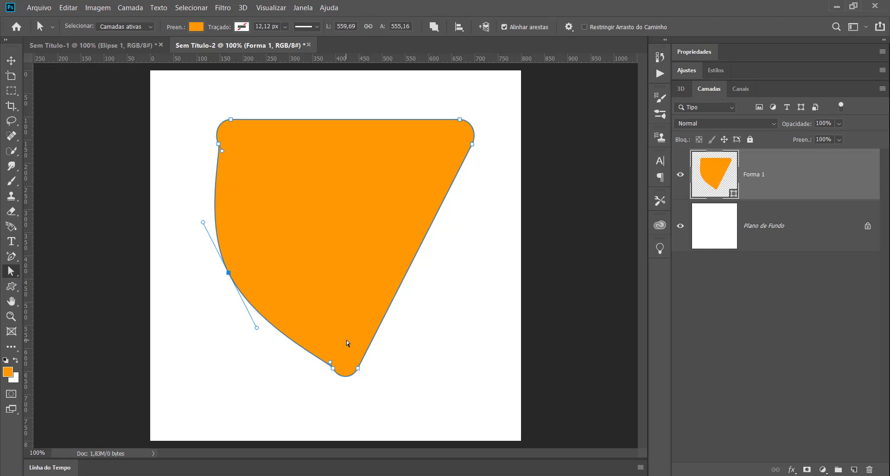
Step: Add an anchor point midway along the right edge and move it outward and down to match the left side's bulge
left_click(11, 256)
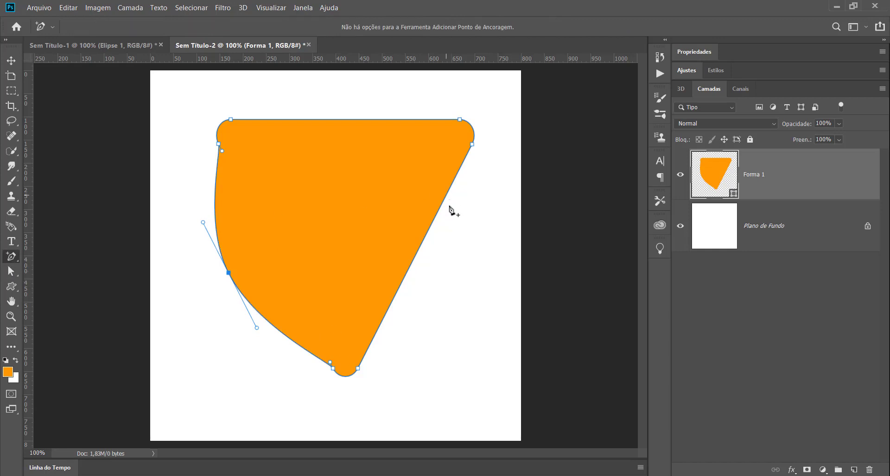
left_click(426, 235)
left_click(11, 271)
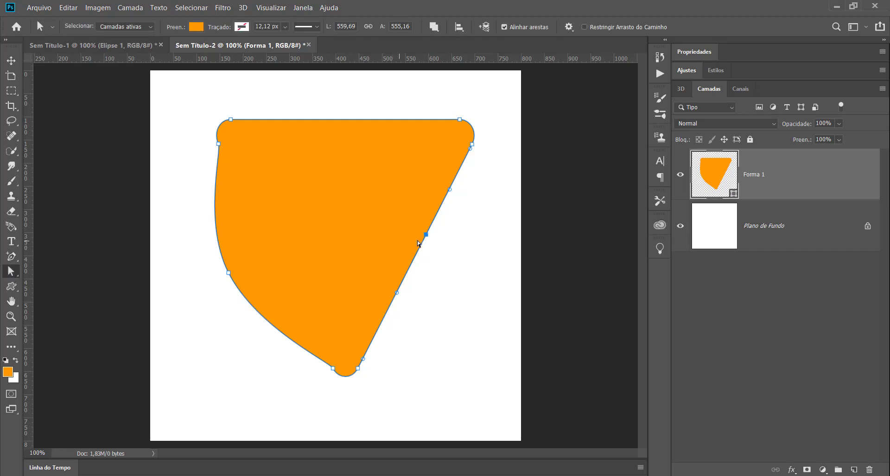
left_click_drag(426, 234, 502, 265)
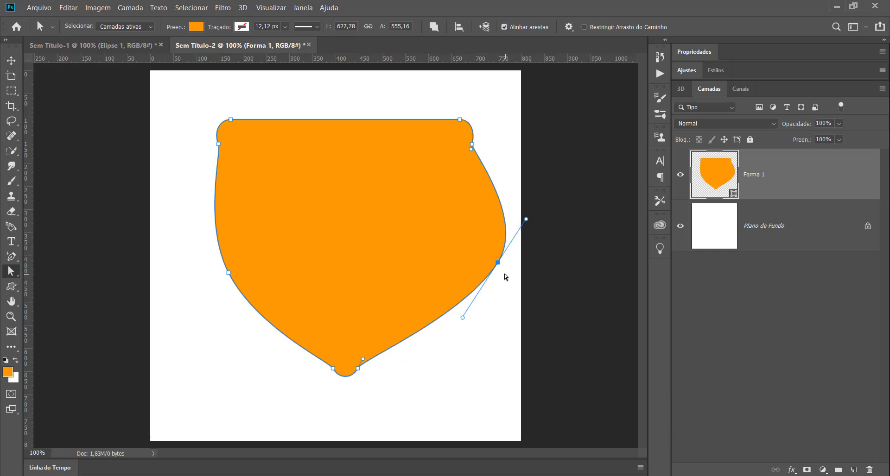
left_click_drag(497, 262, 454, 291)
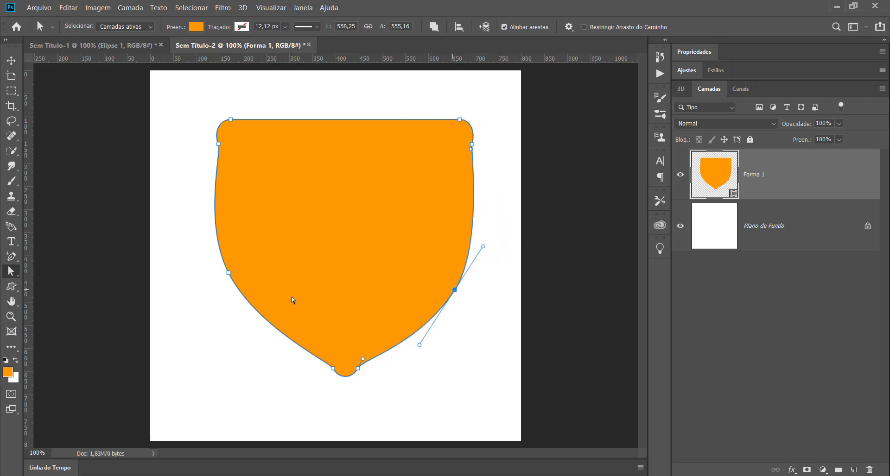
Step: Fine-tune the two side anchor points slightly downward and outward for a roughly symmetrical shield about 566 px wide
left_click_drag(228, 274, 227, 289)
left_click(495, 303)
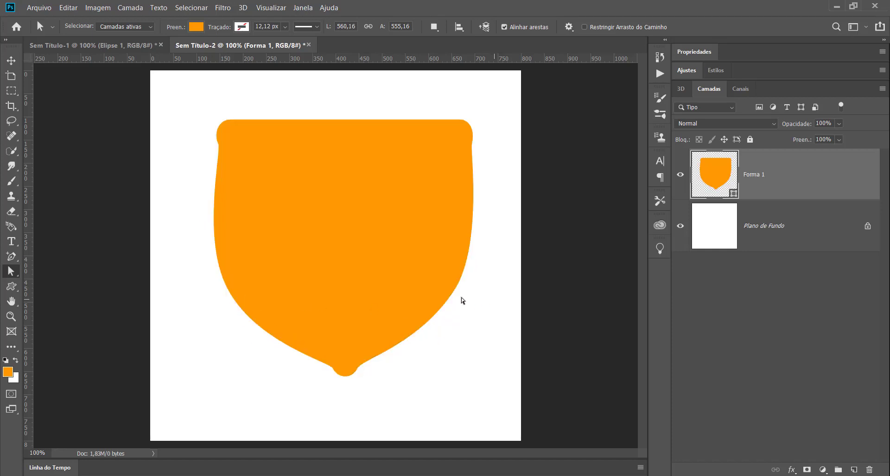
left_click(423, 262)
left_click(454, 290)
left_click_drag(456, 291, 460, 296)
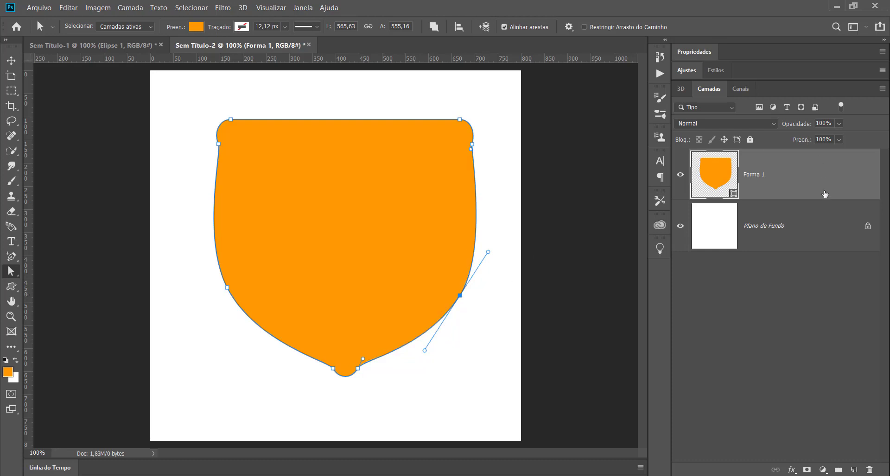
Step: Check the Forma 1 layer's outline and compare it with the text-on-path example in the Sem Título-1 document
left_click(741, 225)
left_click(747, 172)
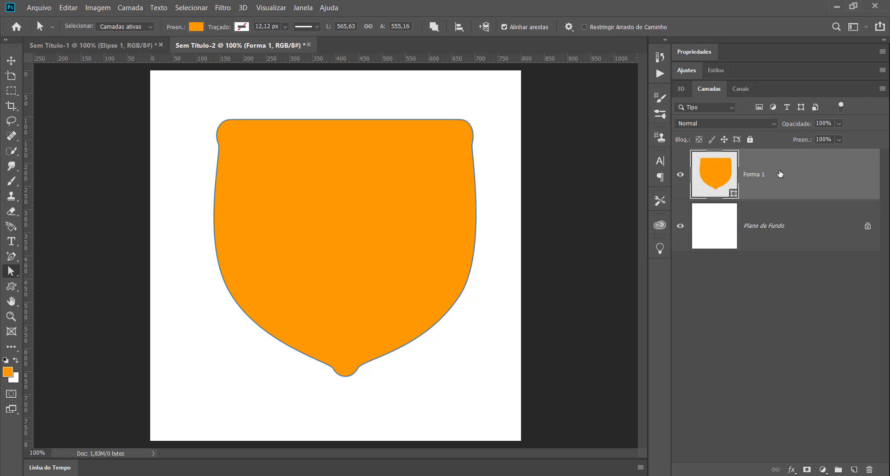
left_click(371, 121)
left_click(135, 47)
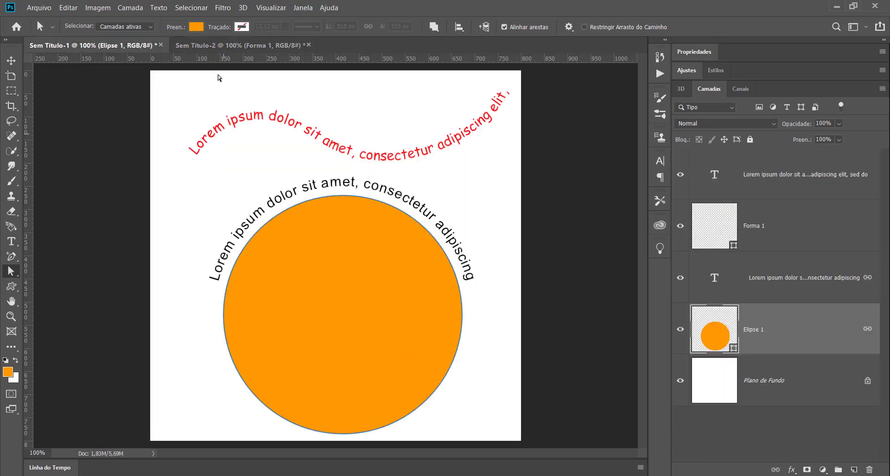
left_click(250, 45)
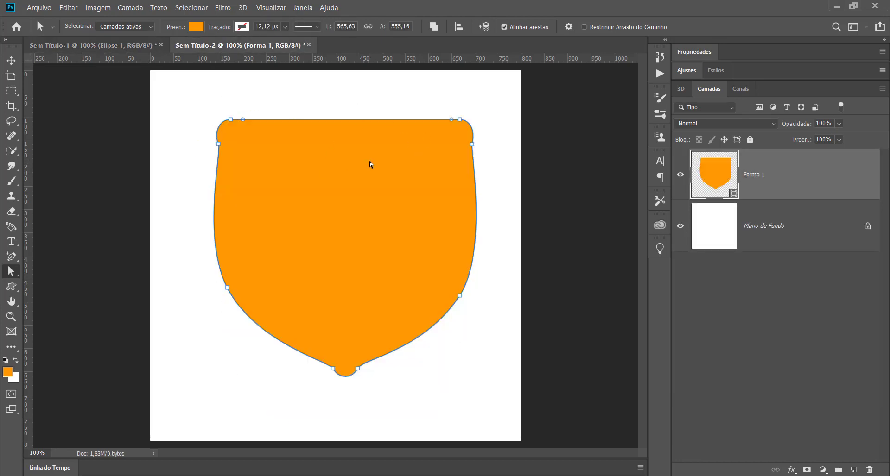
Step: Create a horizontal area text inside the shield shape's path with the placeholder paragraph at 30 px Arial Regular
left_click(12, 246)
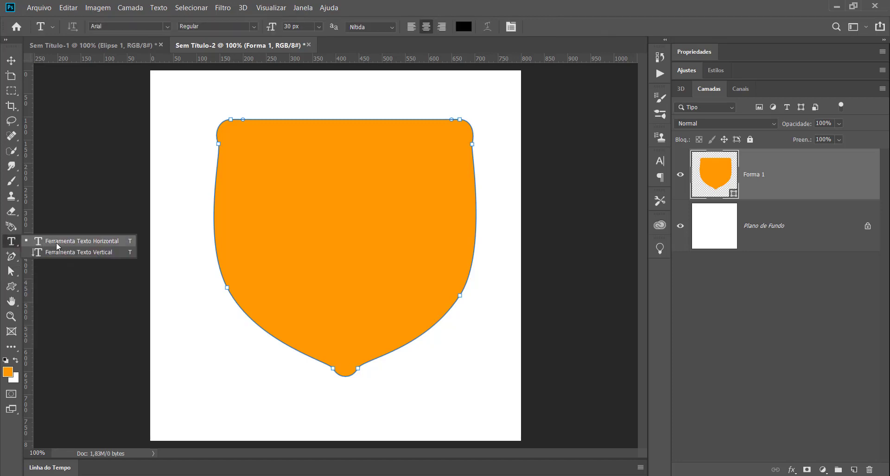
left_click(57, 242)
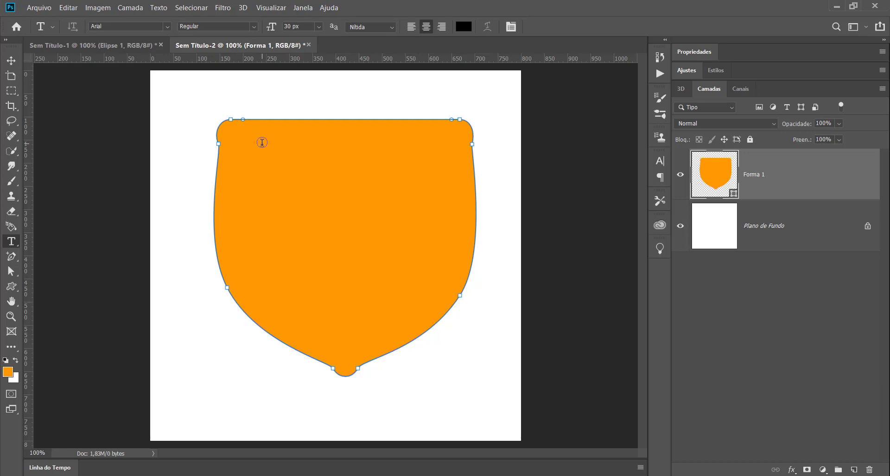
left_click(261, 143)
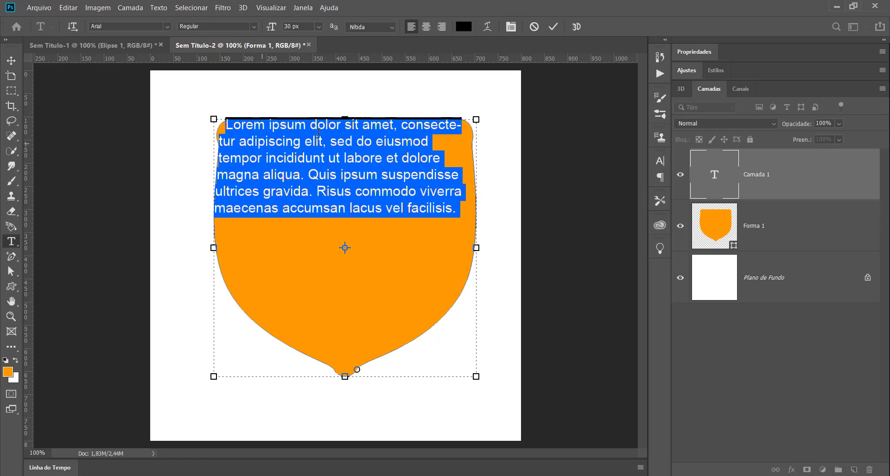
Step: Copy the whole placeholder paragraph and paste the duplicate after its end inside the shield
left_click(379, 158)
left_click_drag(462, 206, 202, 127)
key("ctrl+c")
left_click(464, 210)
key("ctrl+v")
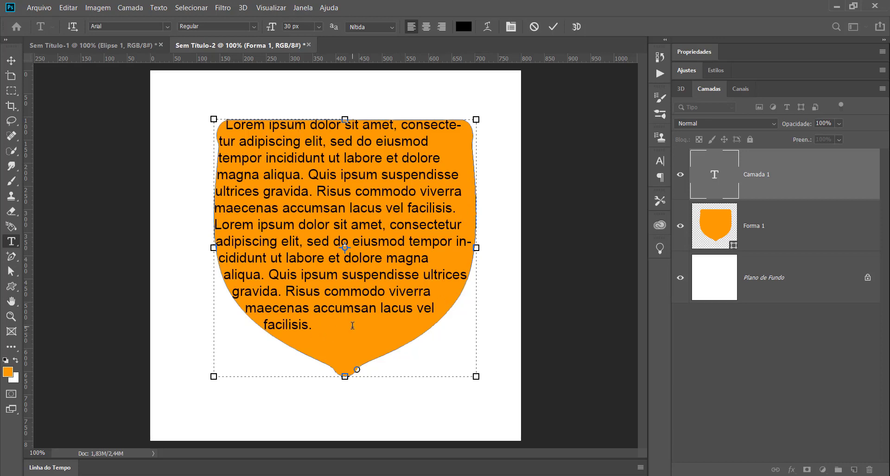
Step: Add another "Lorem ipsum dolor" passage on a new line to fill the shield's lower tip and commit the text
key("Return")
type("Lorem ipsum dolor")
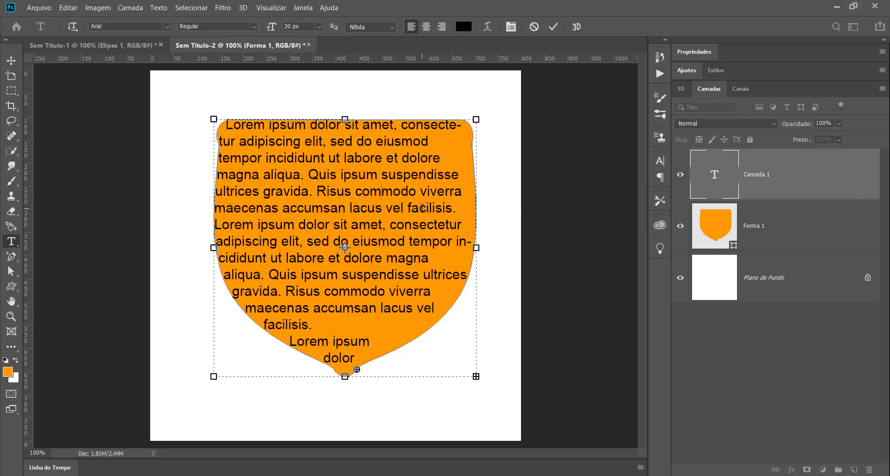
left_click(11, 61)
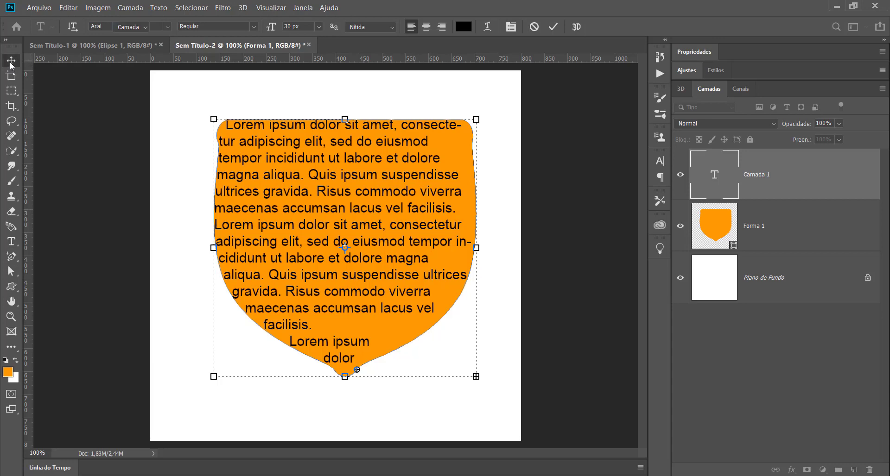
Step: Compare the text and the Forma 1 shield by hiding and showing each layer in turn
left_click(679, 227)
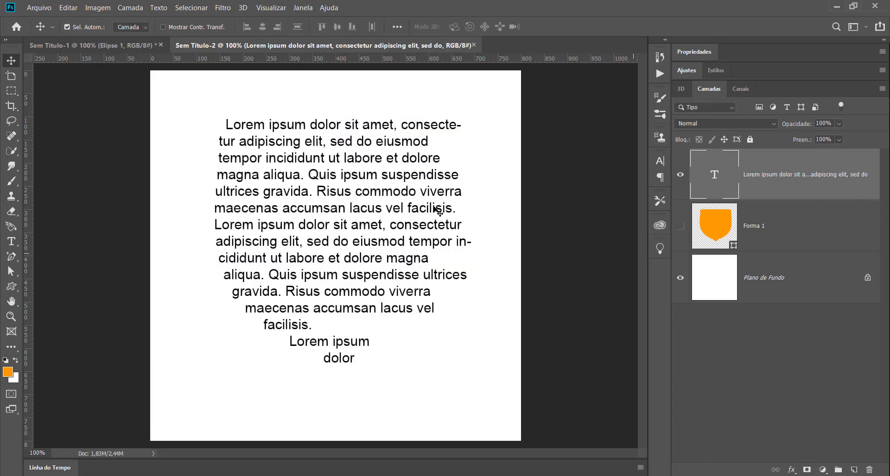
left_click(680, 227)
left_click(681, 174)
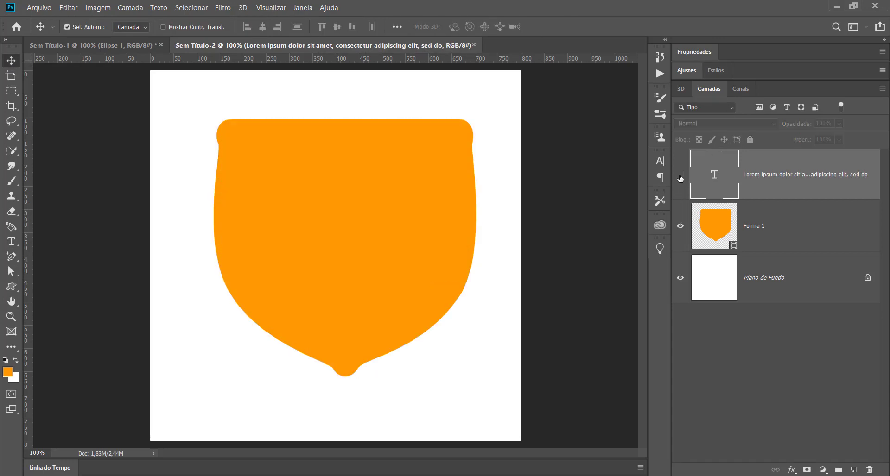
left_click(680, 175)
left_click(680, 226)
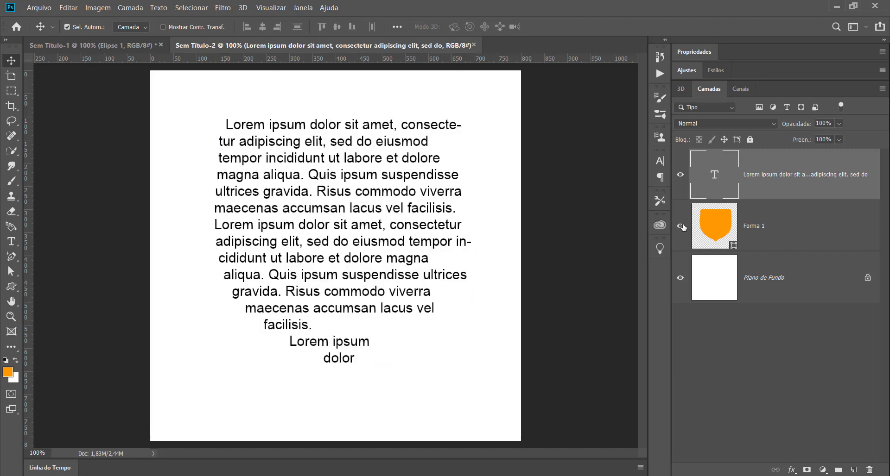
left_click(681, 226)
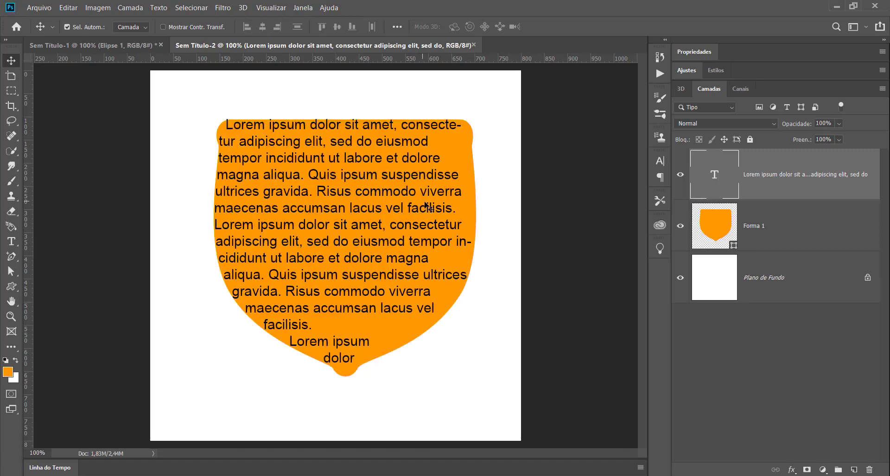
left_click(12, 242)
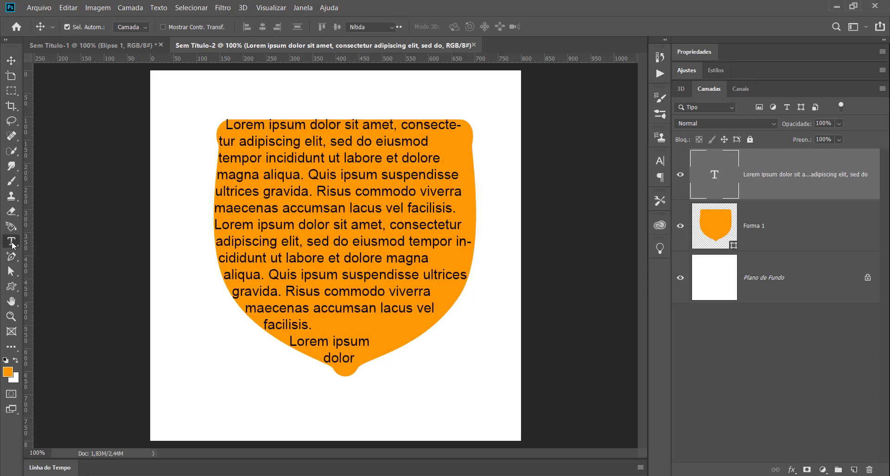
left_click(282, 160)
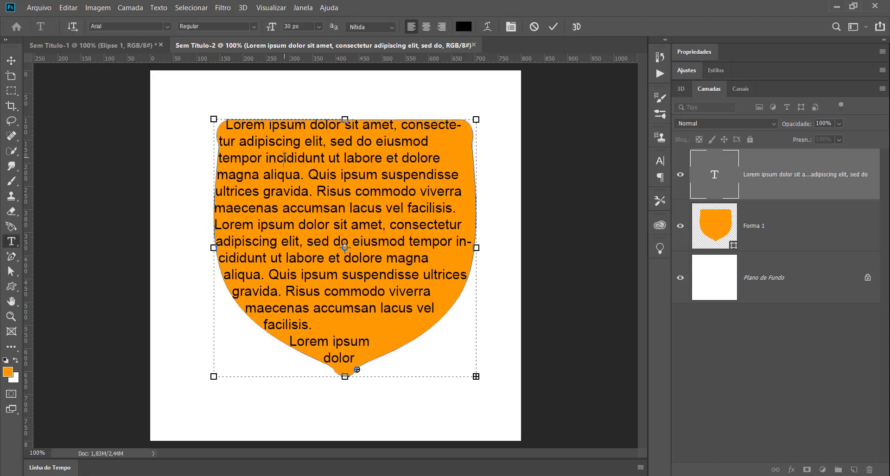
left_click(10, 274)
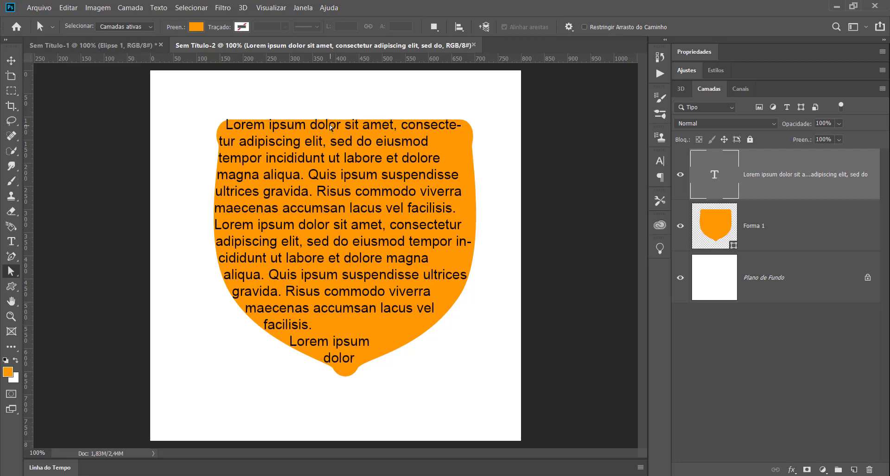
left_click(11, 60)
Step: Shrink the text's bounding path inward on all four sides to leave a margin within the orange shield, and check the inset outline
left_click(11, 242)
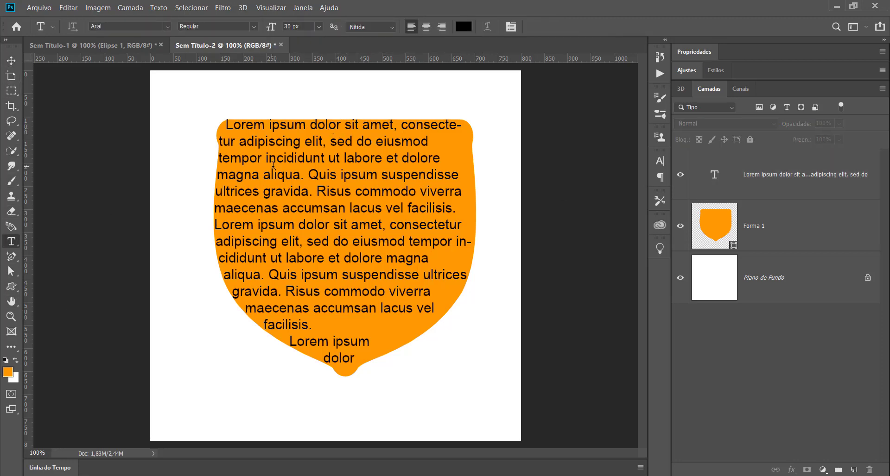
left_click(275, 163)
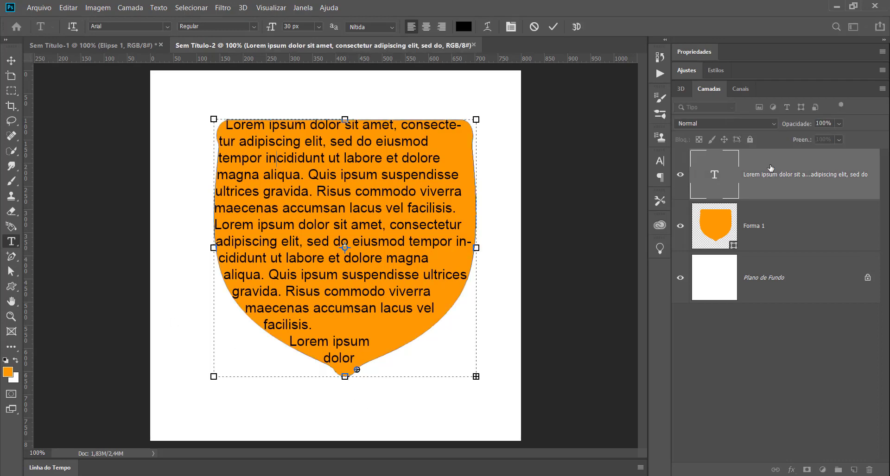
left_click_drag(344, 377, 344, 359)
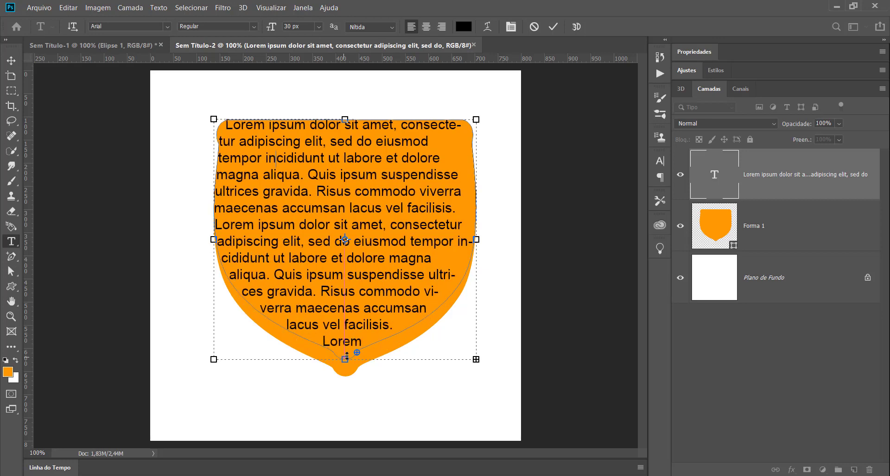
left_click_drag(476, 240, 468, 239)
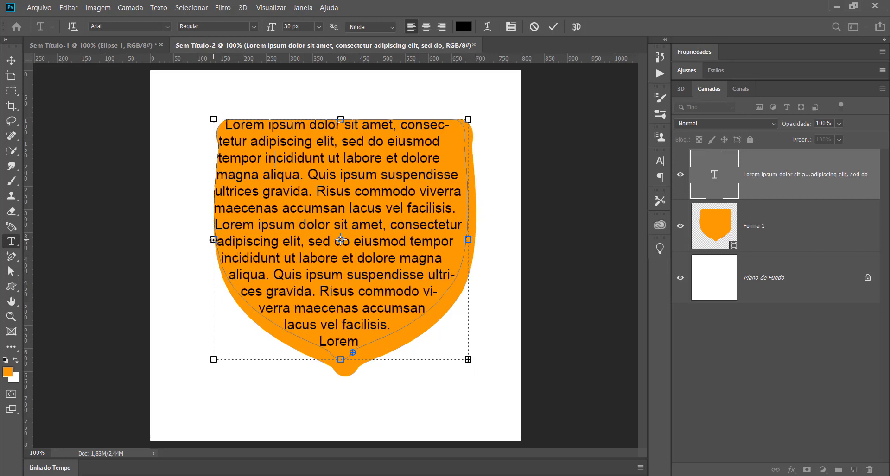
left_click_drag(214, 239, 225, 240)
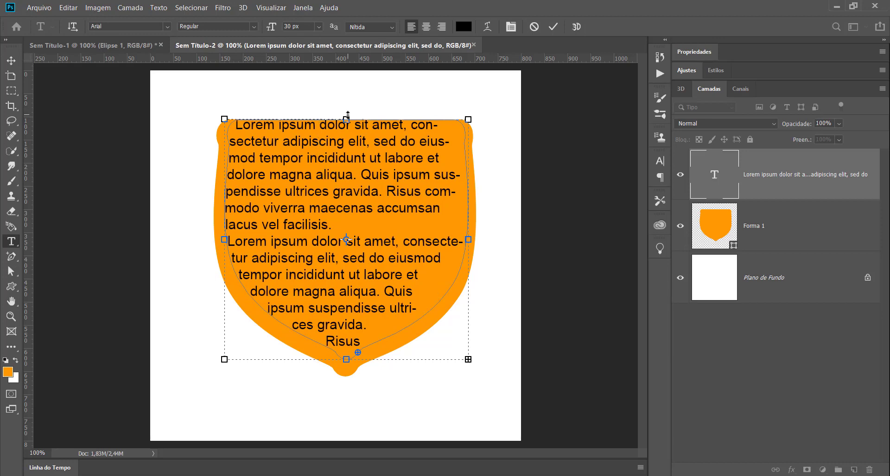
left_click_drag(347, 115, 348, 125)
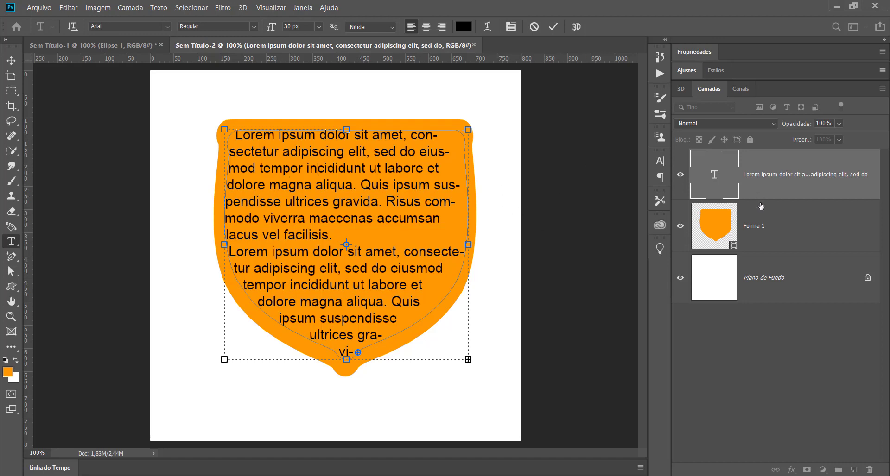
left_click(680, 175)
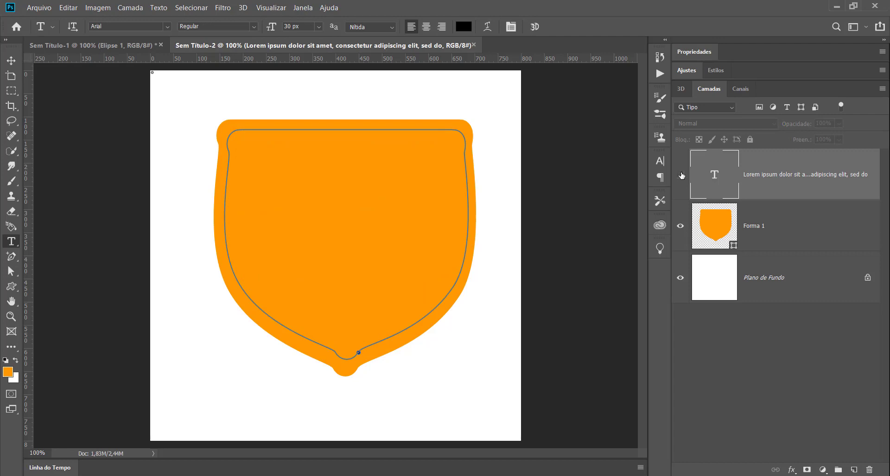
left_click(681, 174)
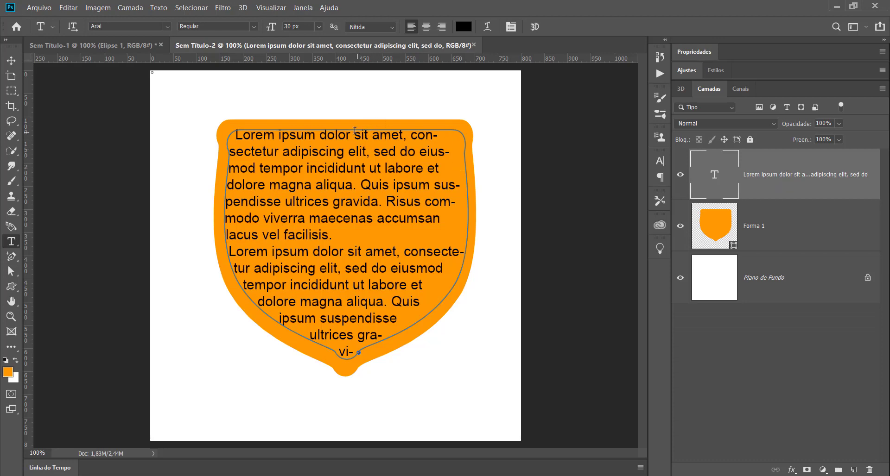
Step: Try centered and full justification on all the shield text, and settle on justified with the last line aligned left
left_click(343, 135)
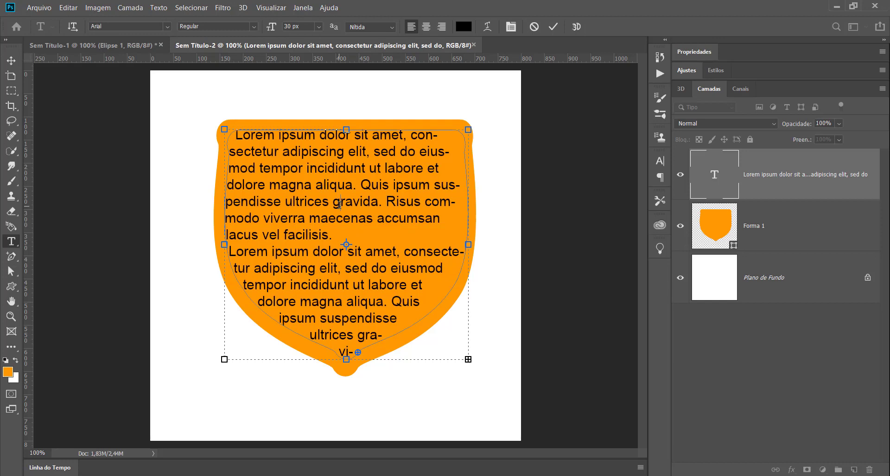
key("ctrl+a")
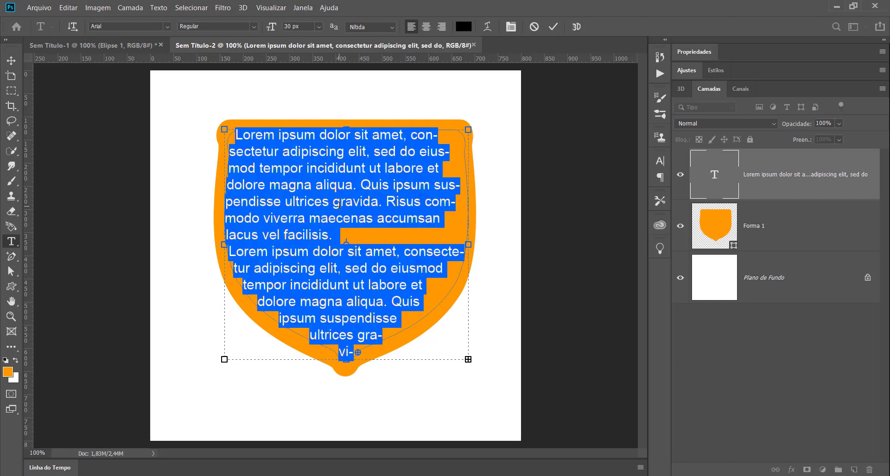
left_click(513, 27)
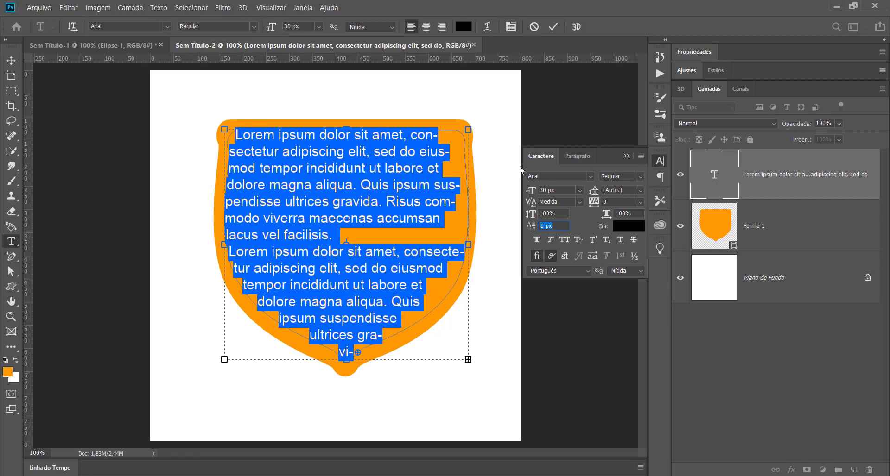
left_click(577, 156)
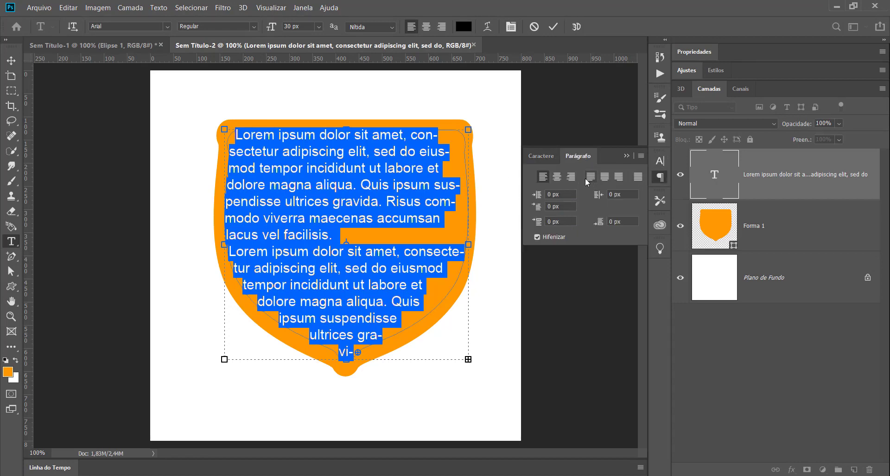
left_click(556, 179)
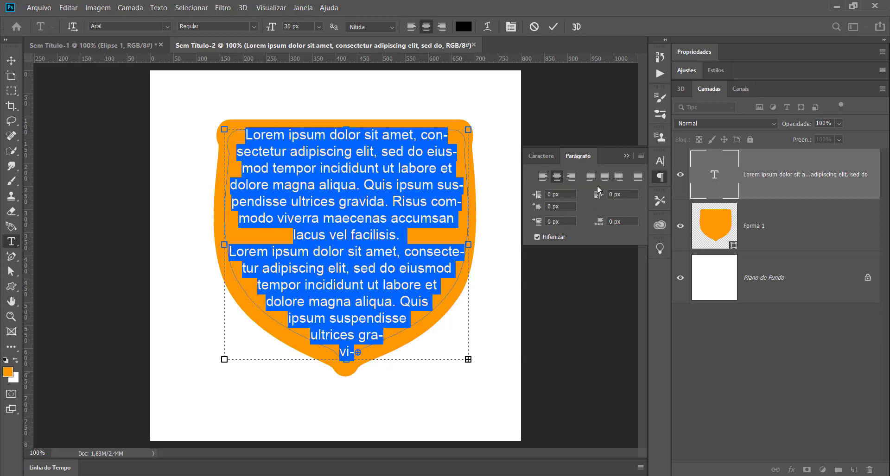
left_click(638, 176)
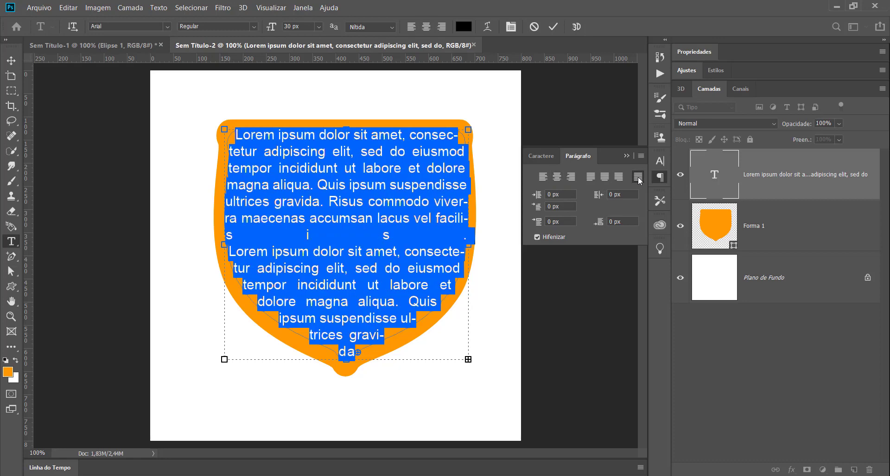
left_click(590, 177)
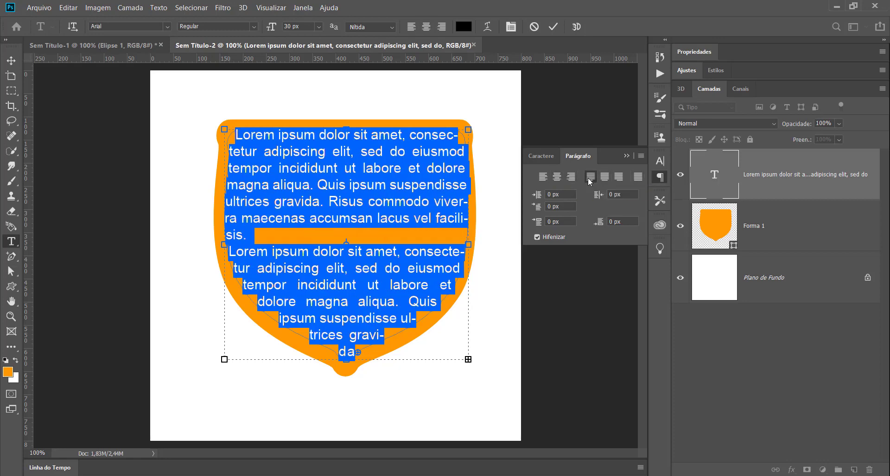
Step: Remove the line break after the first "facilisis." to join the two placeholder paragraphs
left_click(243, 236)
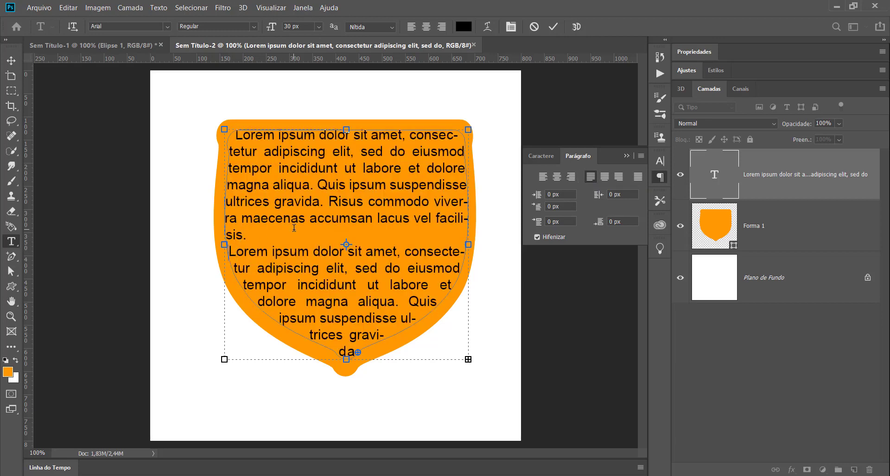
key("Delete")
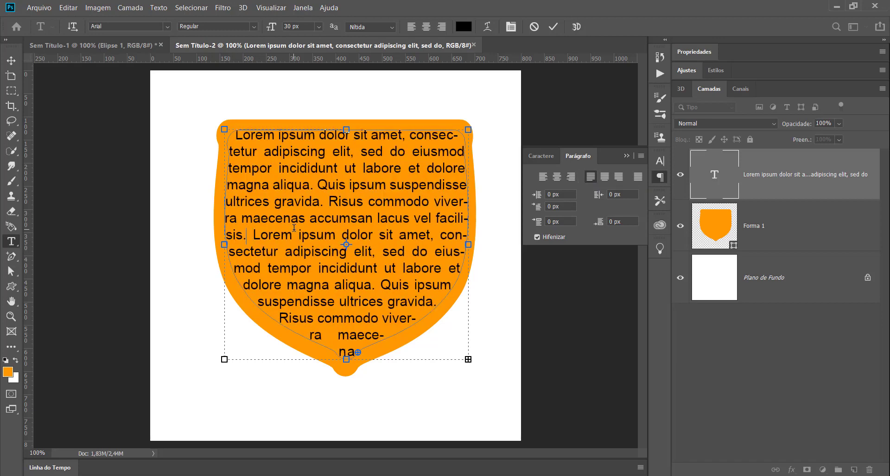
key("Delete")
Step: Turn off hyphenation for the whole shield text, commit it and put away the paragraph settings
key("ctrl+a")
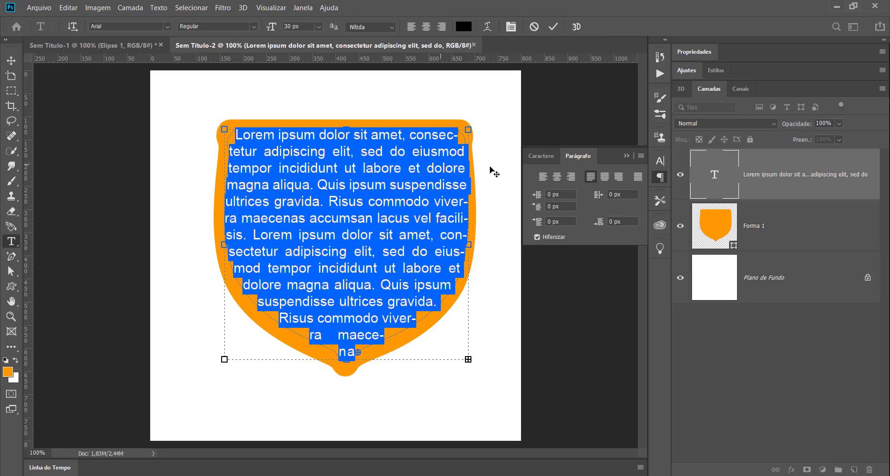
left_click(537, 237)
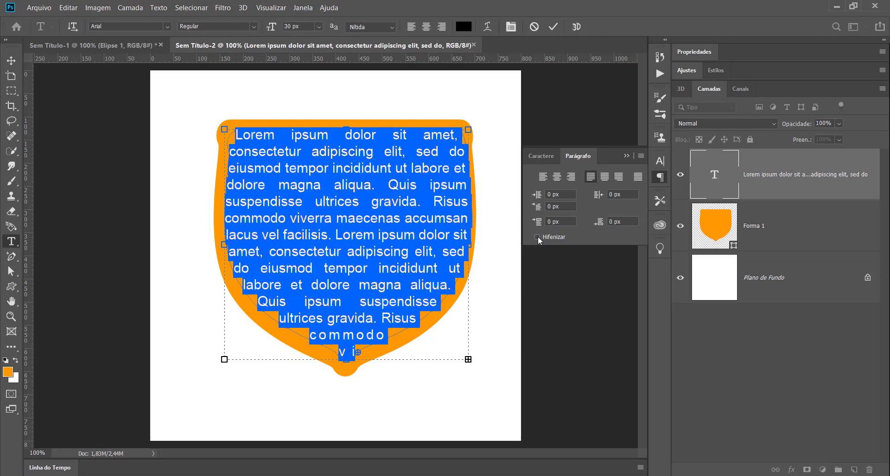
left_click(537, 238)
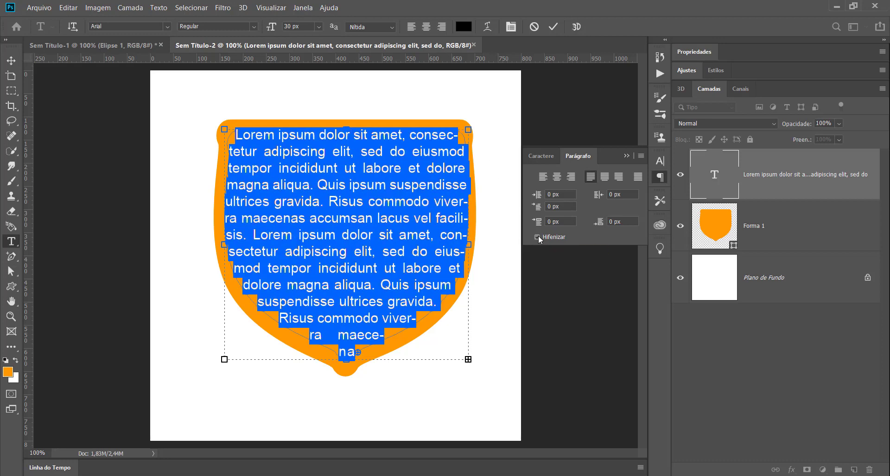
left_click(537, 237)
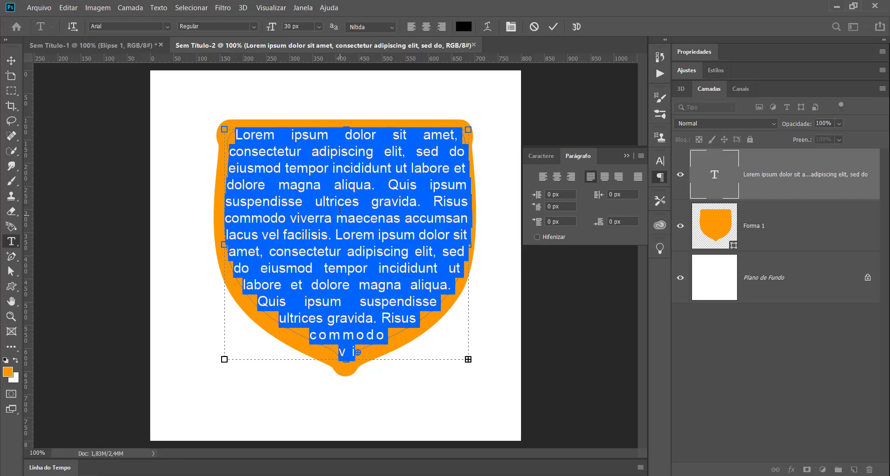
left_click(11, 61)
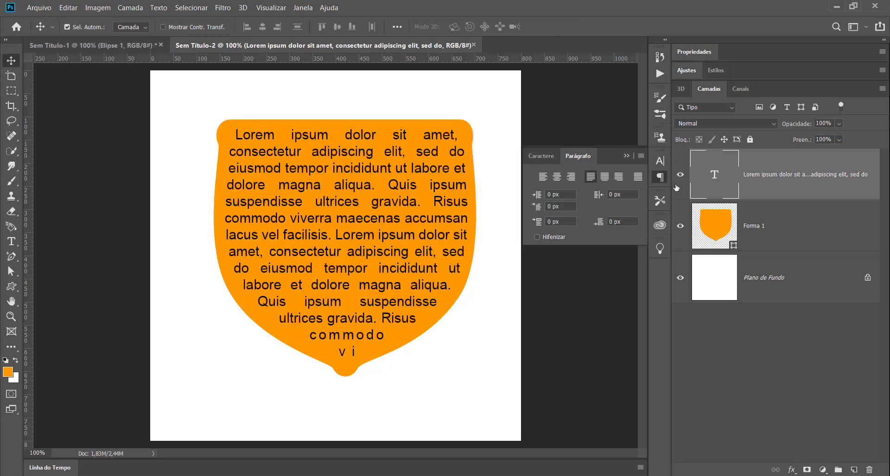
left_click(627, 156)
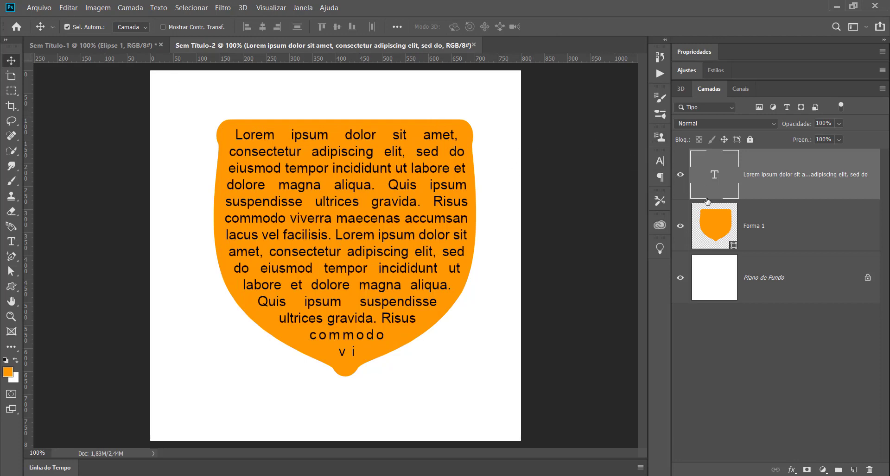
Step: Examine the justified text against its inset path and with the shield hidden and shown, and select the Forma 1 layer
left_click(680, 175)
left_click(10, 237)
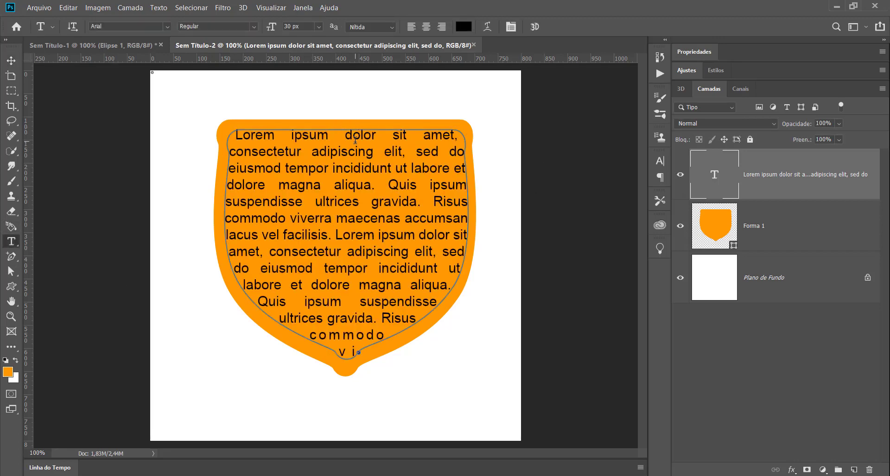
left_click(355, 140)
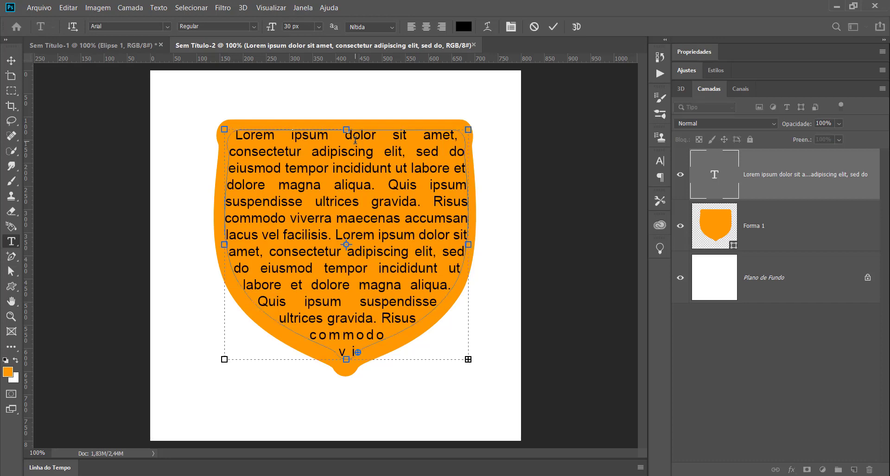
left_click(11, 60)
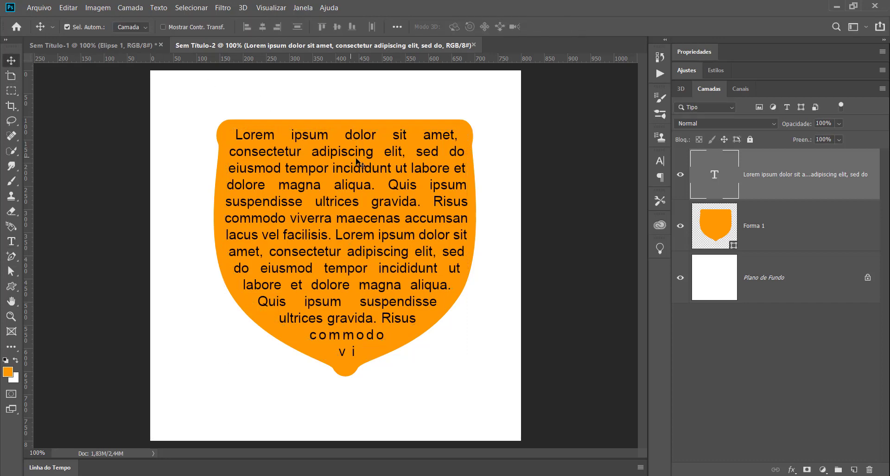
left_click(681, 175)
left_click(680, 175)
left_click(681, 225)
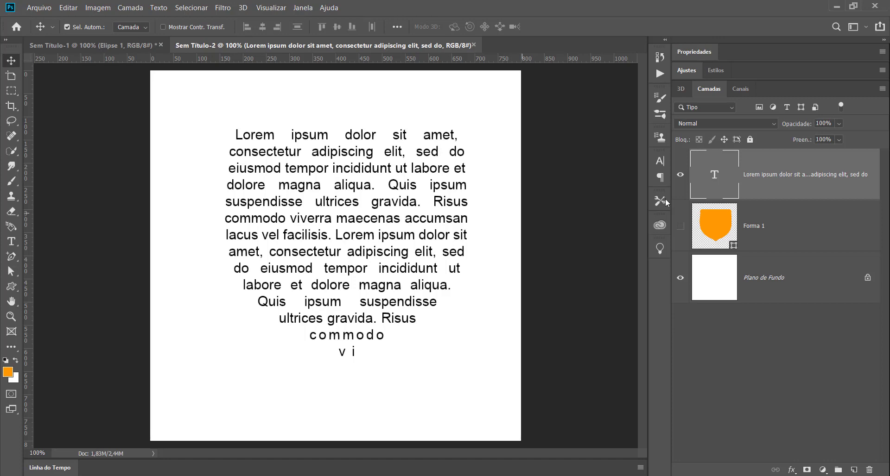
left_click(680, 226)
left_click(776, 233)
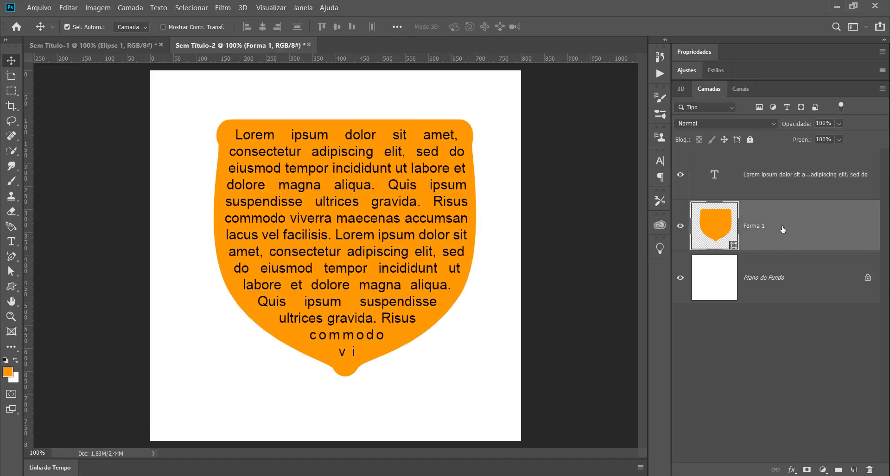
Step: Add Lorem ipsum placeholder text running along the outside of the shield's outline and commit it
left_click(11, 242)
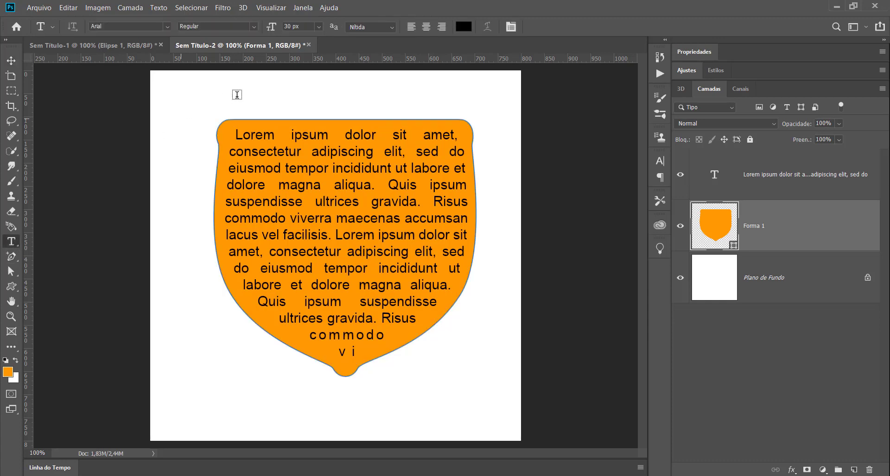
left_click(242, 116)
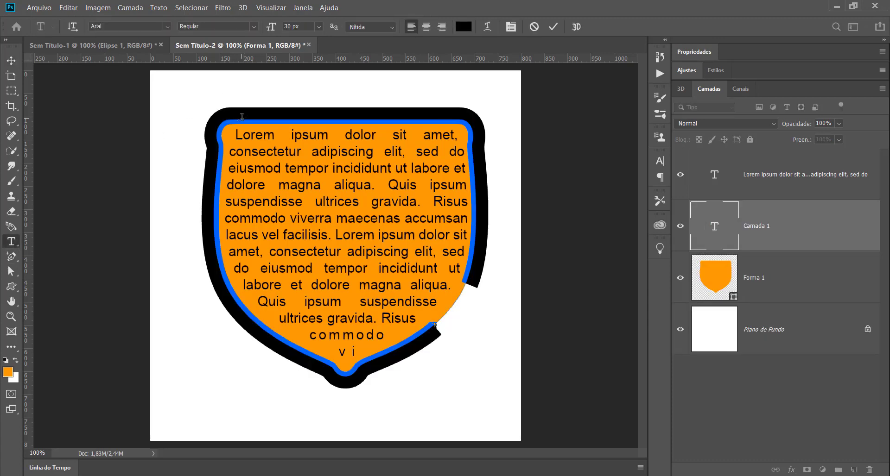
type("Lorem ipsum dolor sit amet, consectetur adipiscing elit, sed do eiusmod tempor incididunt ut labore et dolore magna aliqua. Quis ipsum")
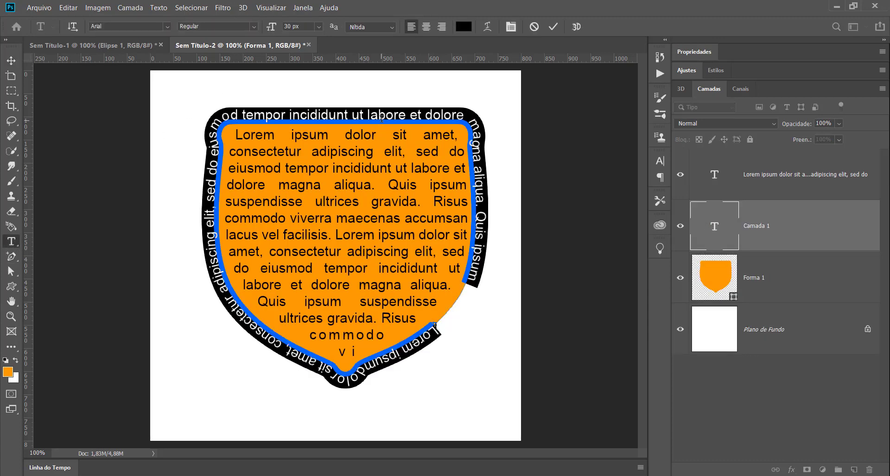
left_click(11, 61)
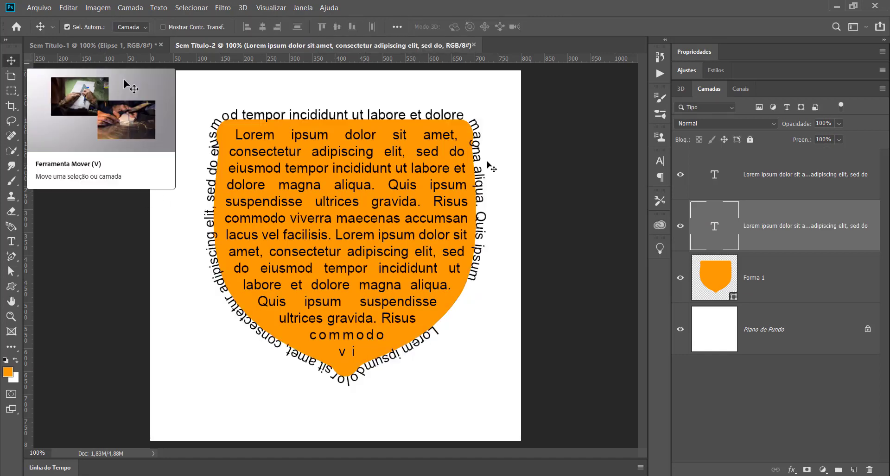
Step: Examine the outline text with the shield hidden and shown, and the shield with the outline text hidden and shown
left_click(679, 278)
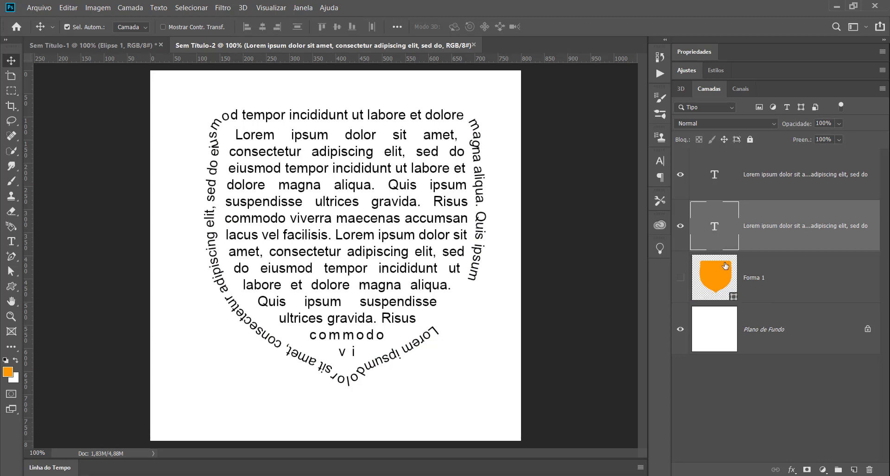
left_click(680, 278)
left_click(760, 276)
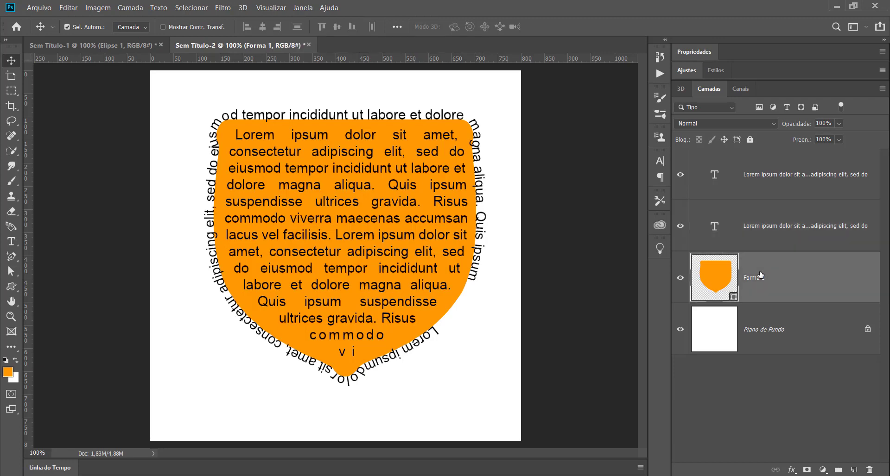
left_click(703, 232)
left_click(679, 226)
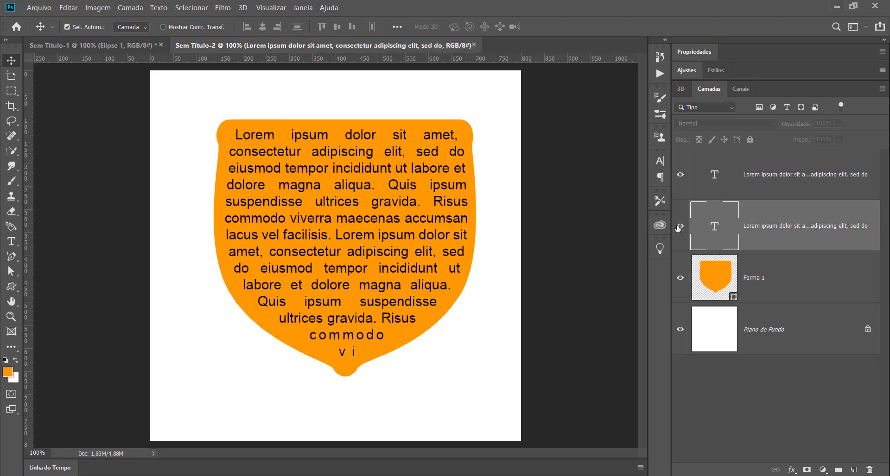
left_click(680, 226)
Step: Try a baseline shift of 30 px on all of the text along the shield's outline
left_click(11, 241)
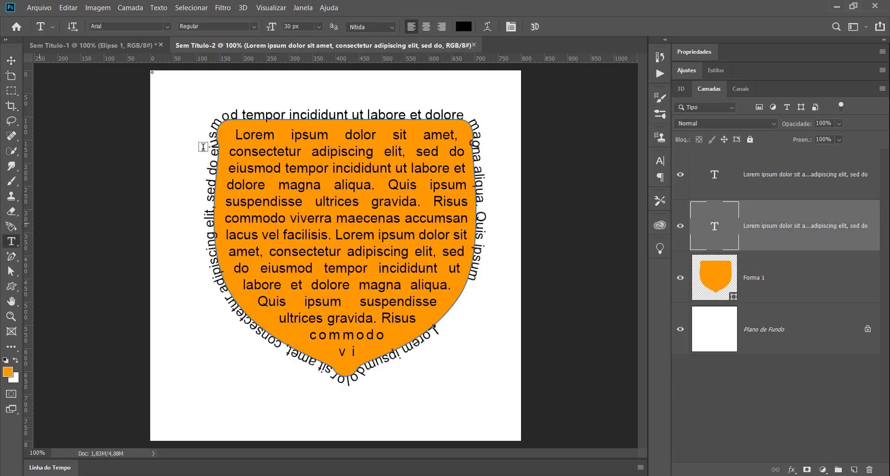
left_click(298, 108)
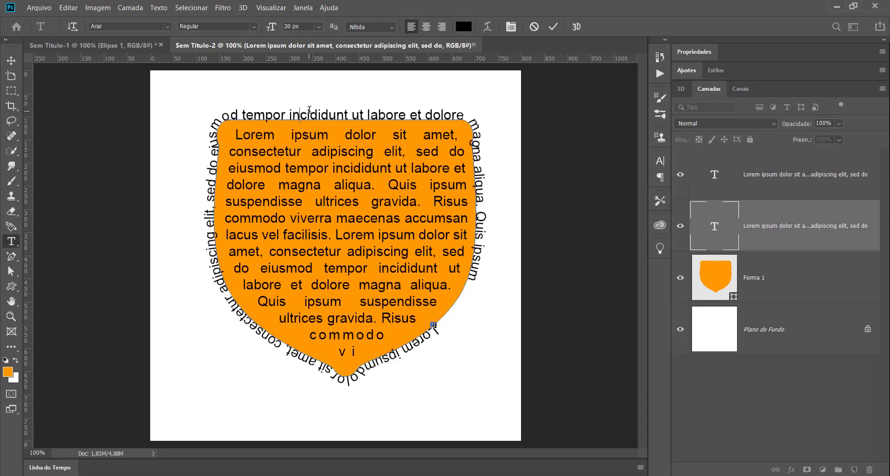
key("ctrl+a")
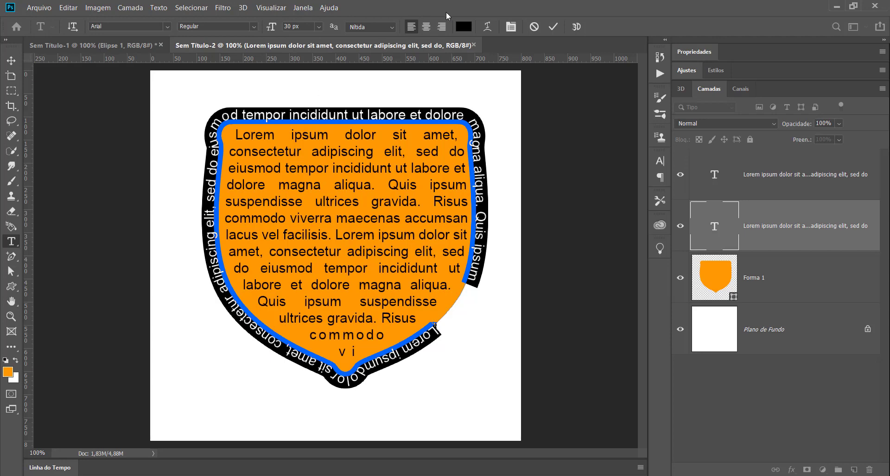
left_click(511, 26)
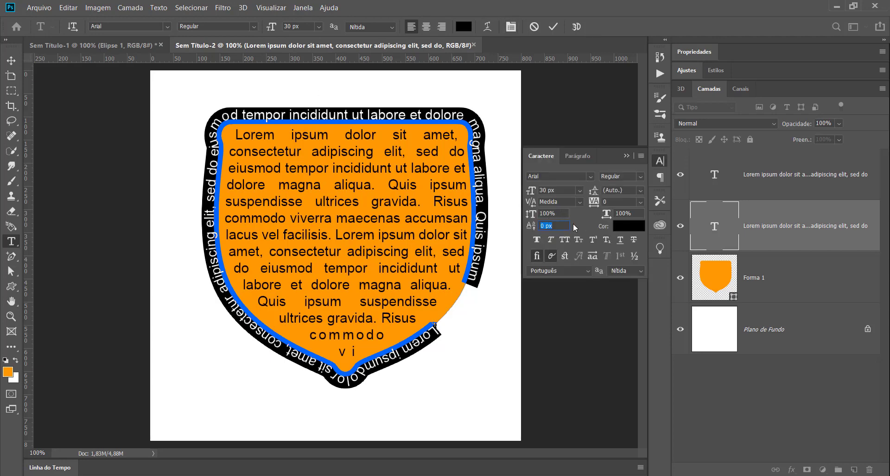
type("30")
key("Return")
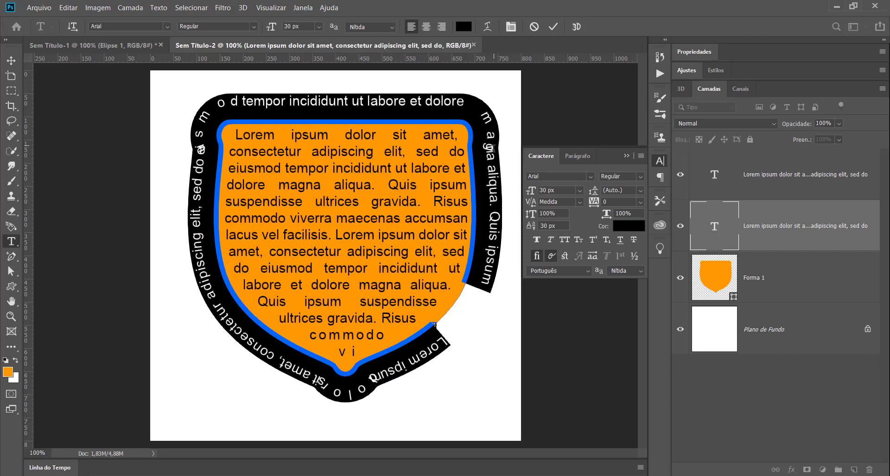
Step: Try a 20 px baseline shift on the outline text, reset it to 0 px and commit the text
left_click(568, 226)
type("20")
key("Tab")
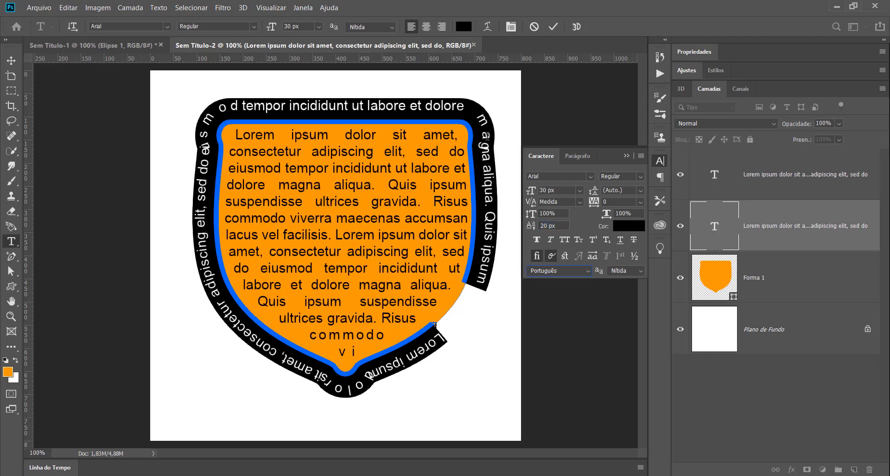
left_click(553, 226)
type("0")
key("Tab")
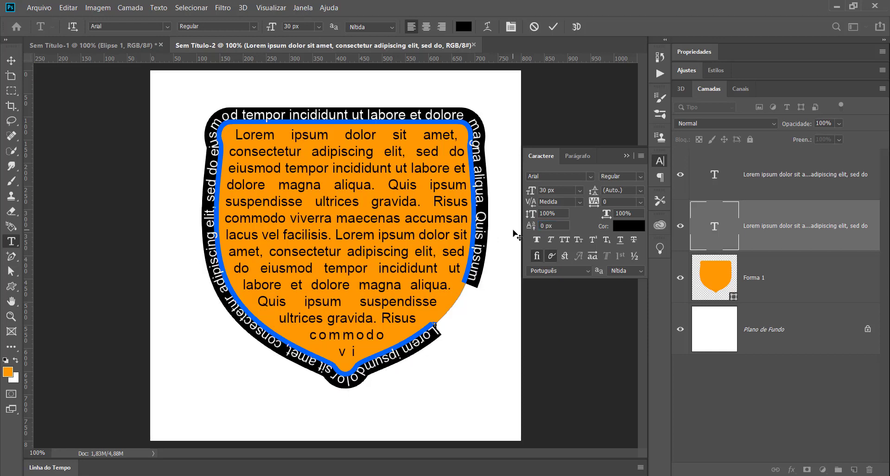
left_click(626, 156)
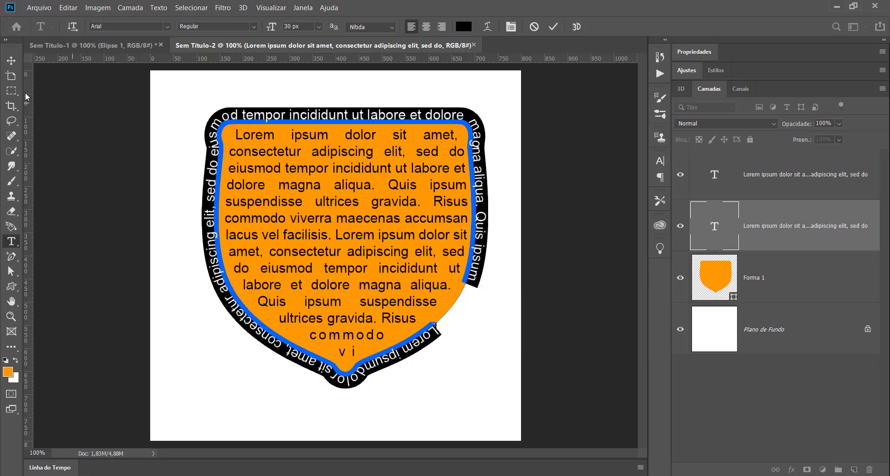
left_click(11, 60)
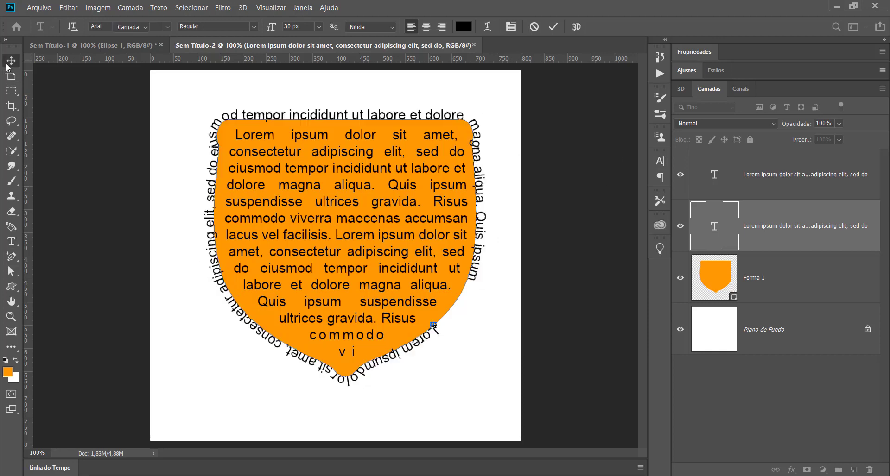
left_click(11, 242)
left_click(292, 115)
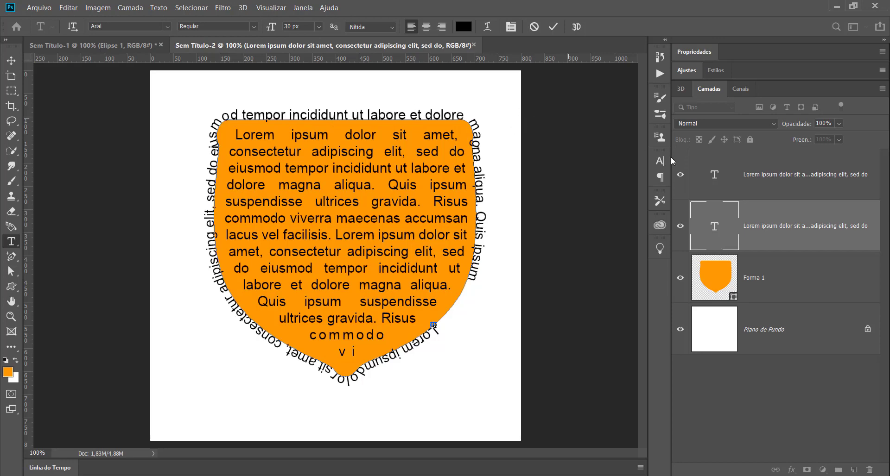
key("ctrl+t")
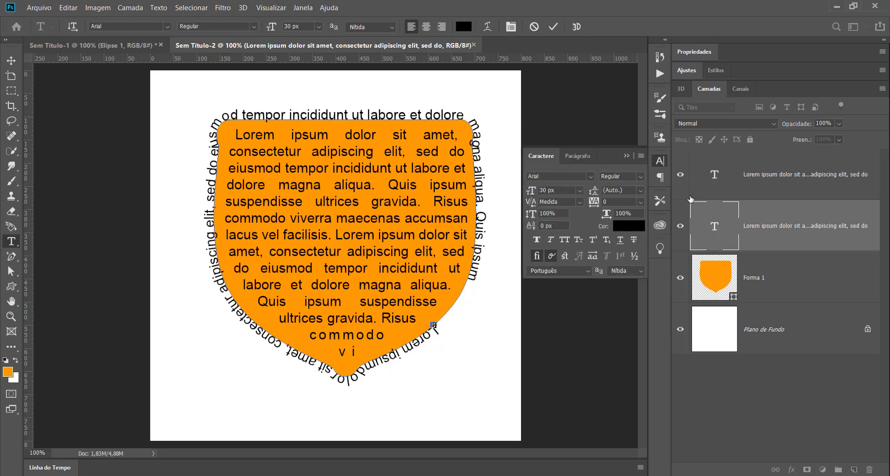
key("ctrl+t")
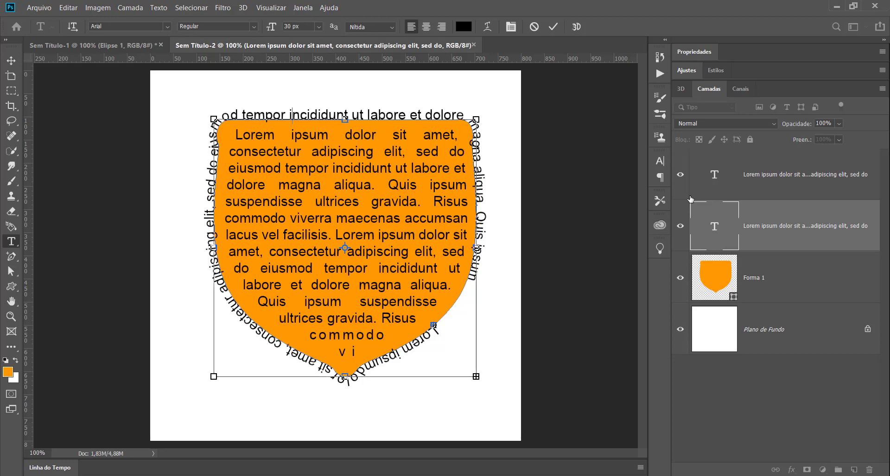
key("ctrl+t")
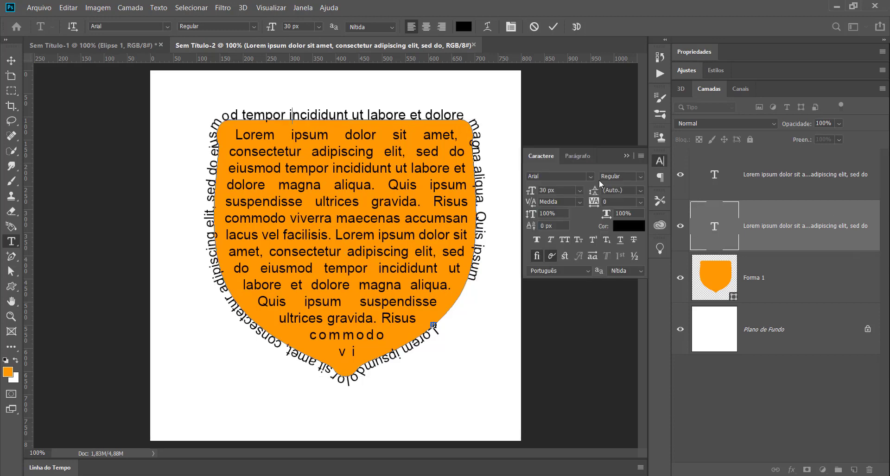
Step: Scale the outline text proportionally with Free Transform to about 118%, extending it above and below the shield, and put away the character settings
left_click(8, 64)
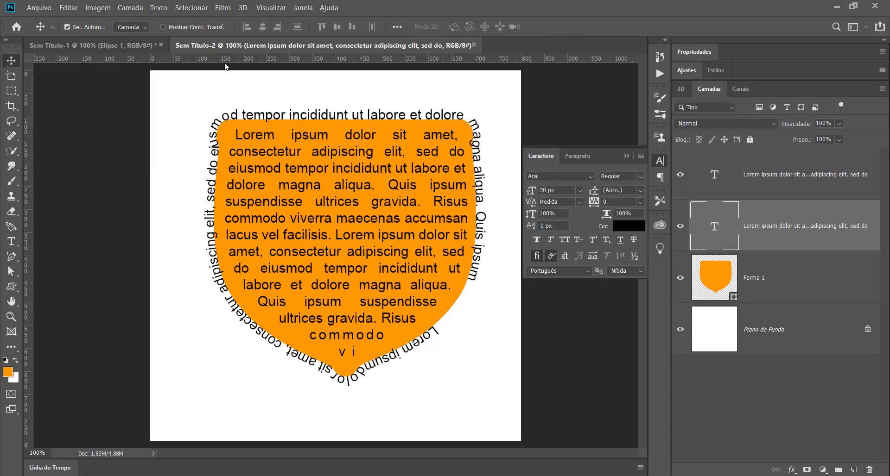
key("ctrl+t")
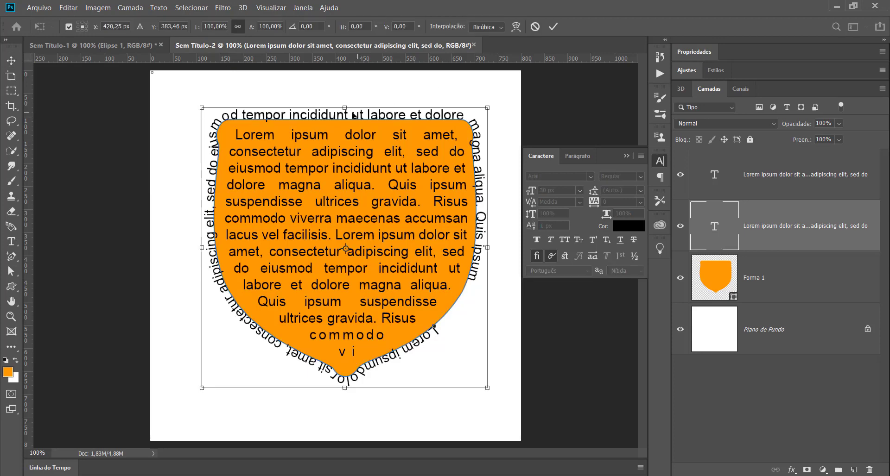
left_click_drag(347, 106, 345, 86)
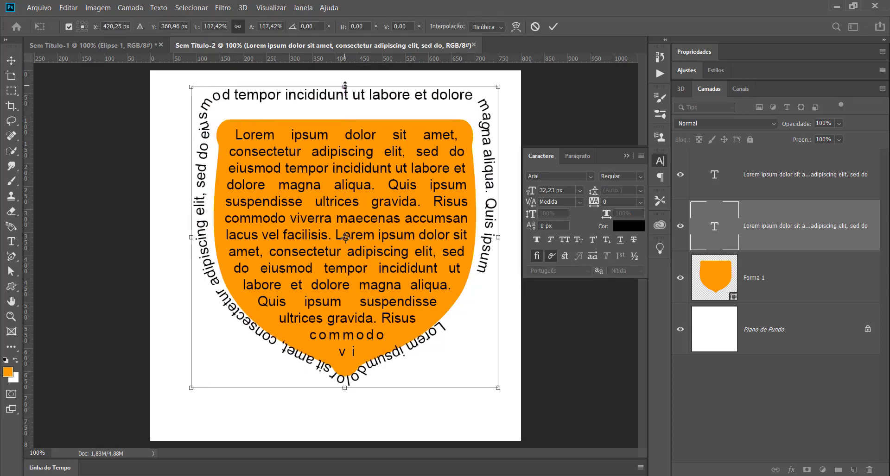
left_click_drag(344, 388, 349, 417)
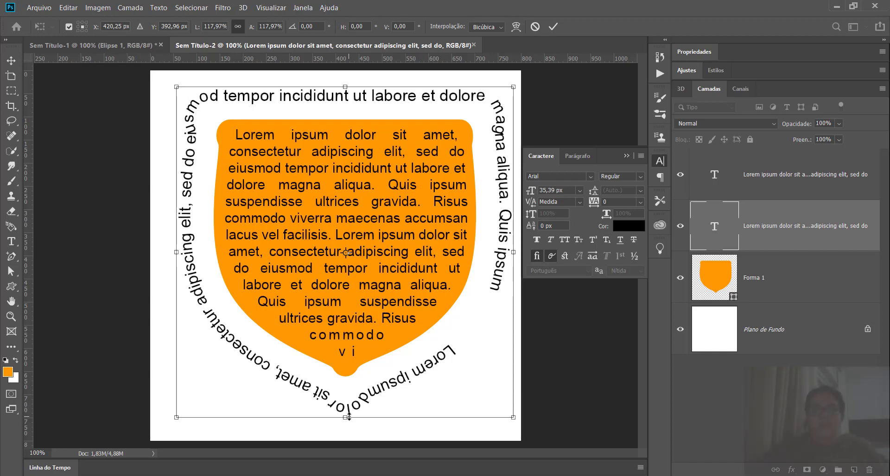
left_click(629, 157)
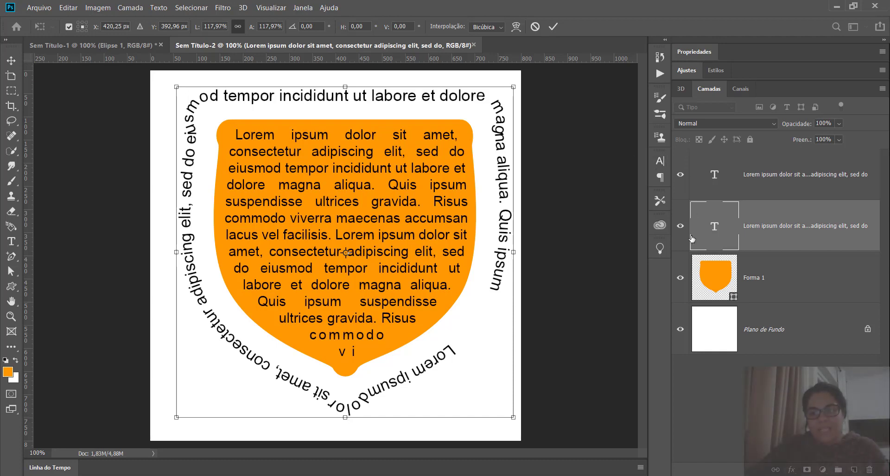
Step: Commit the scaling and compare the artwork with the shield and the enlarged outline text each hidden and shown
left_click(681, 278)
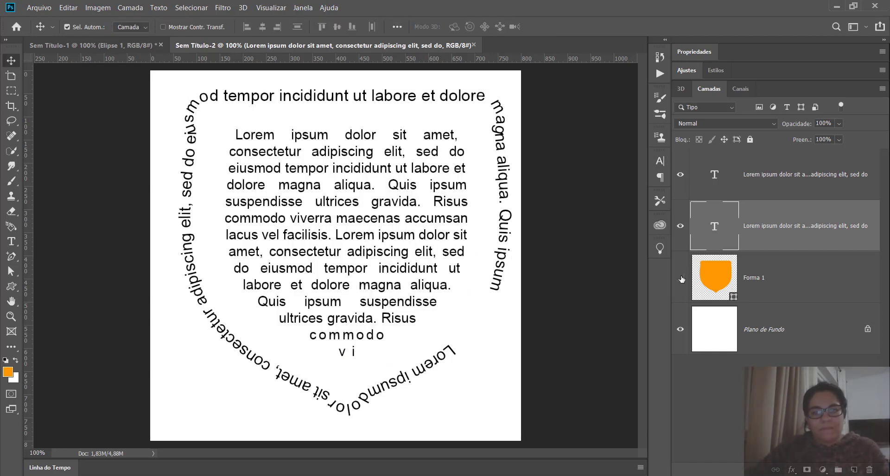
left_click(681, 278)
left_click(680, 227)
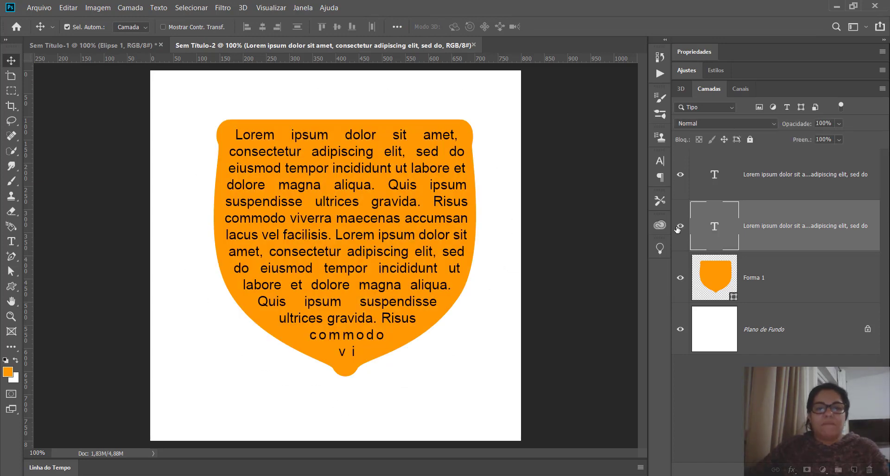
left_click(679, 227)
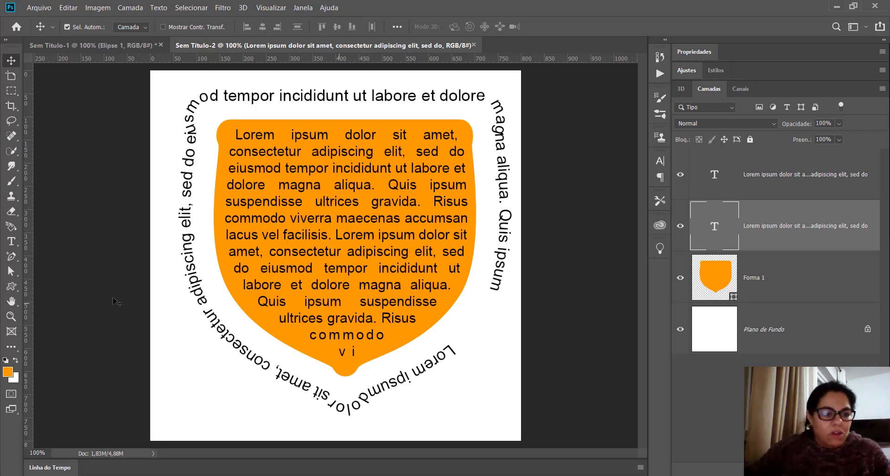
Step: Browse the available custom shapes for the Custom Shape tool and leave without creating a new shape
left_click(11, 287)
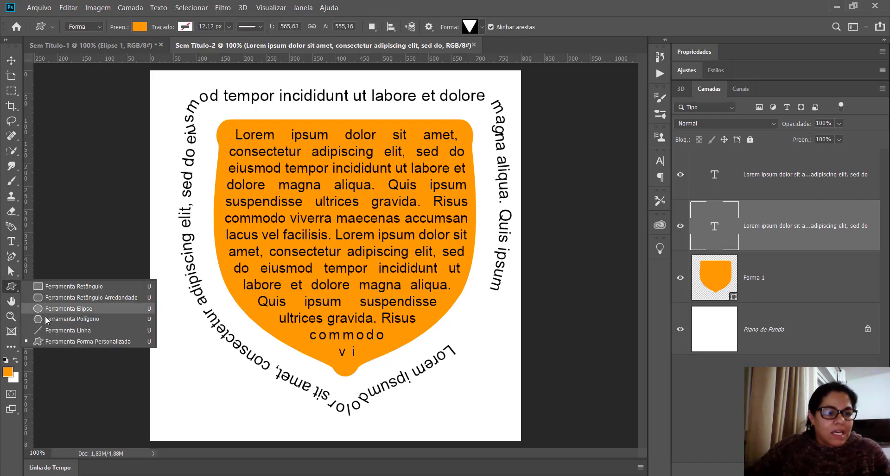
left_click(56, 342)
left_click(482, 24)
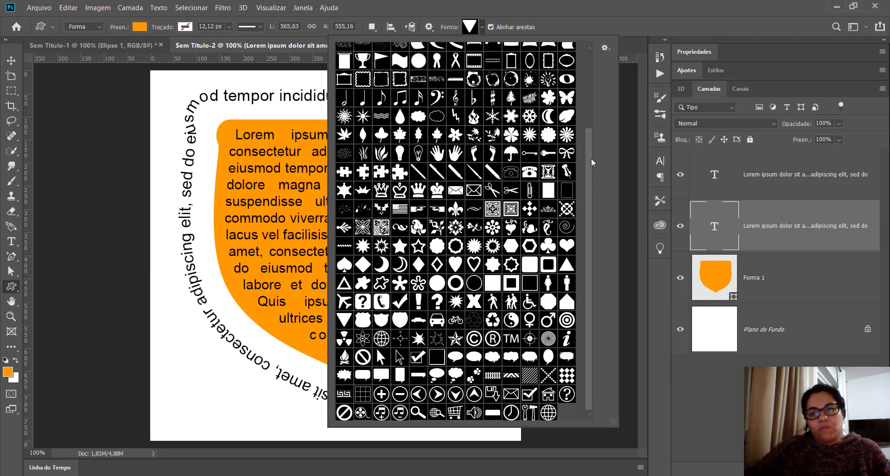
left_click_drag(592, 117, 591, 76)
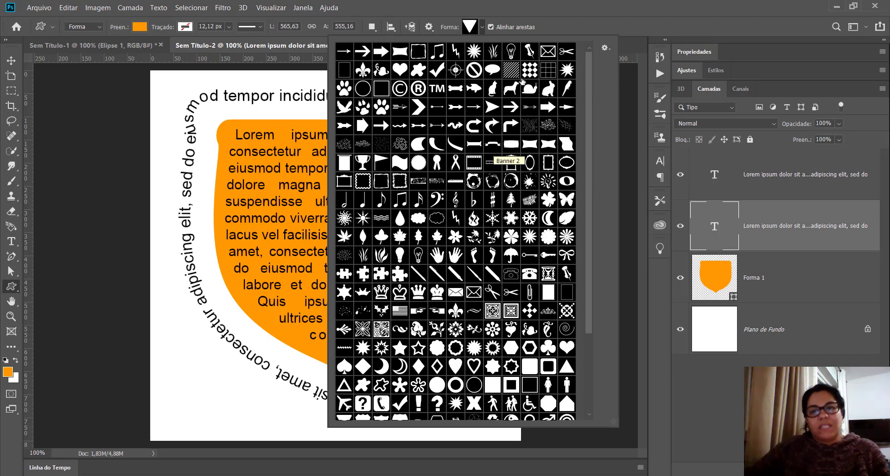
left_click(126, 87)
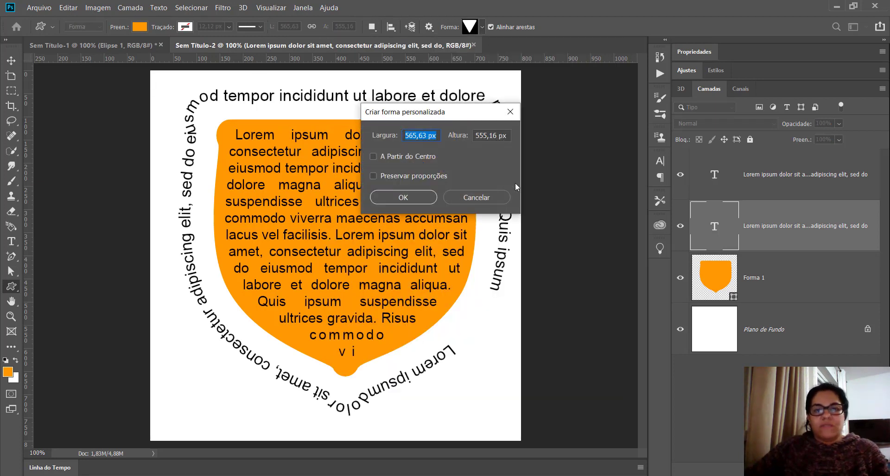
left_click(501, 197)
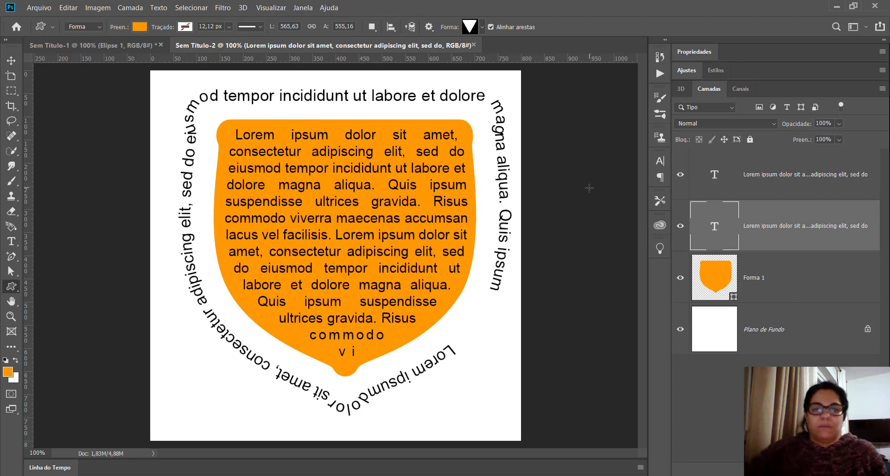